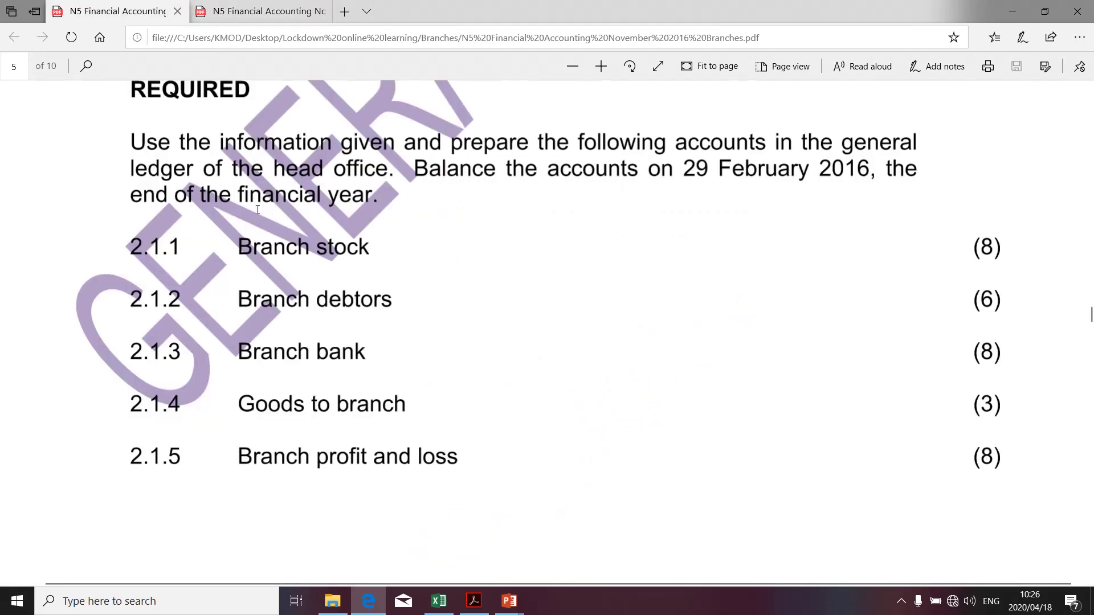
# - Review question 2.1's introduction and transaction table, highlighting the sentence on cash being transferred to head office each month
pyautogui.scroll(4, 258, 209)
pyautogui.scroll(7, 257, 210)
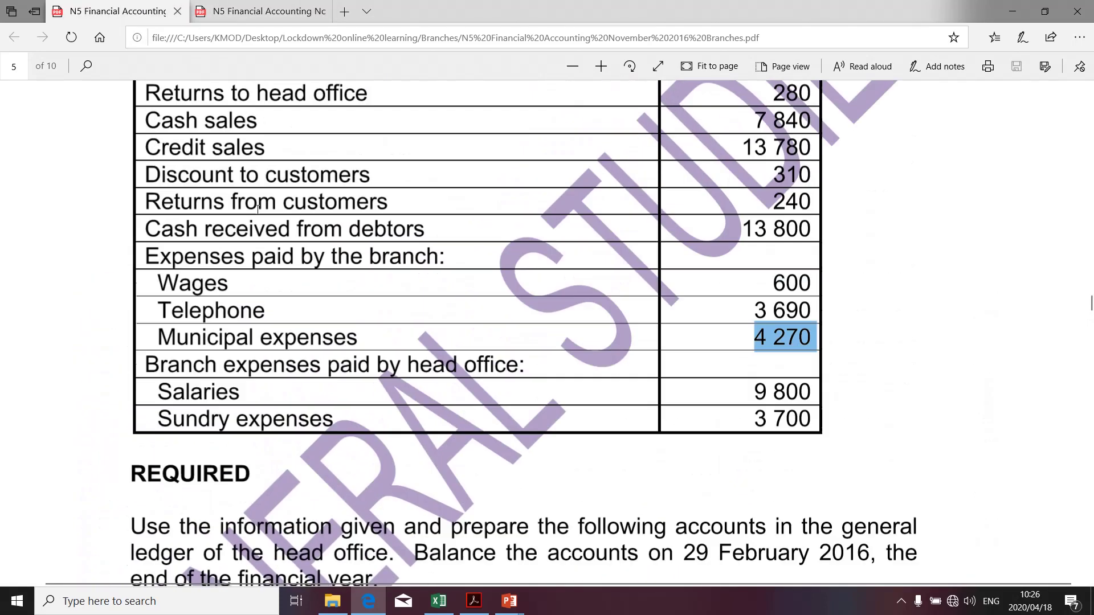
pyautogui.scroll(1, 258, 210)
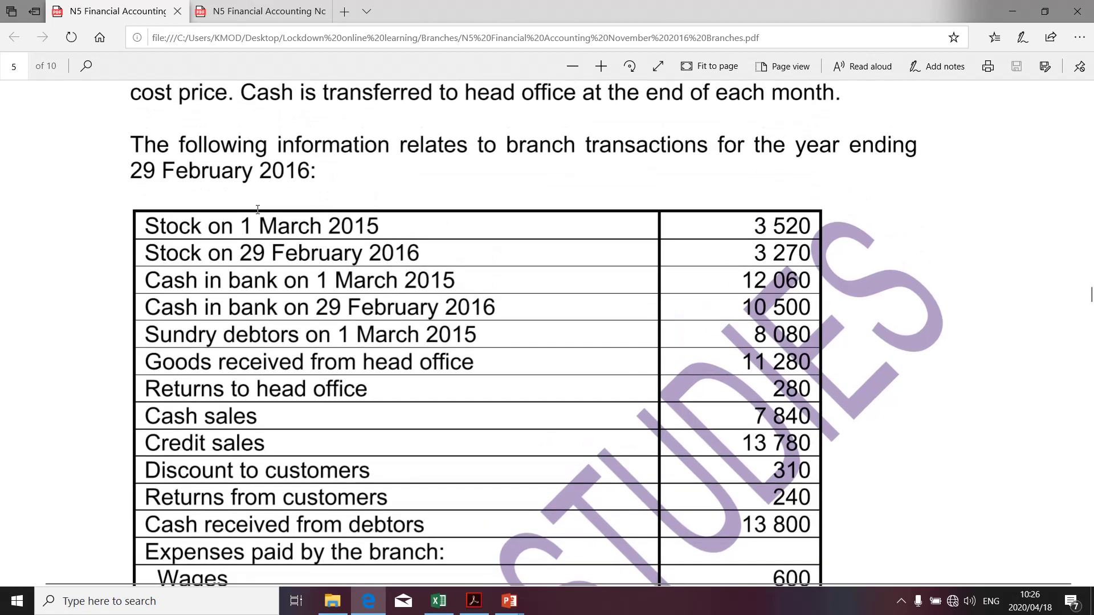
pyautogui.scroll(1, 257, 210)
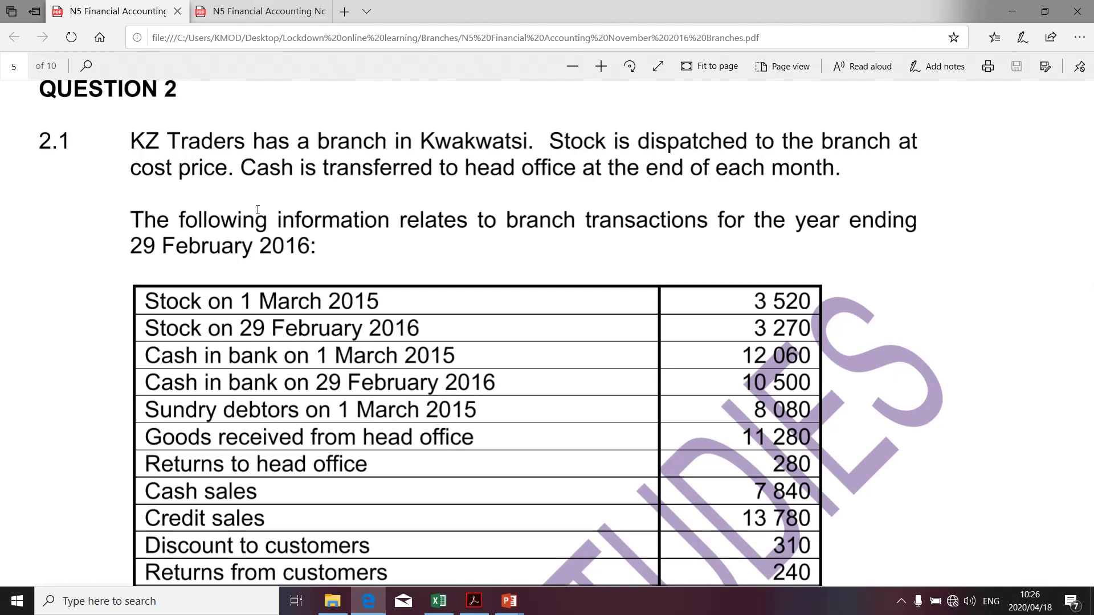
pyautogui.scroll(-2, 258, 210)
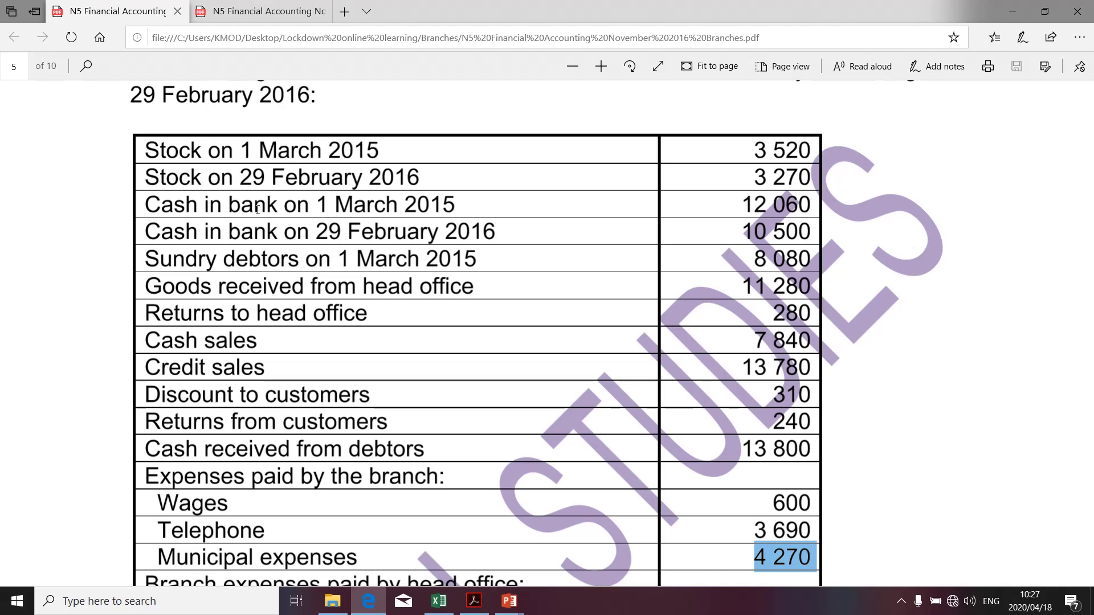
pyautogui.scroll(4, 257, 209)
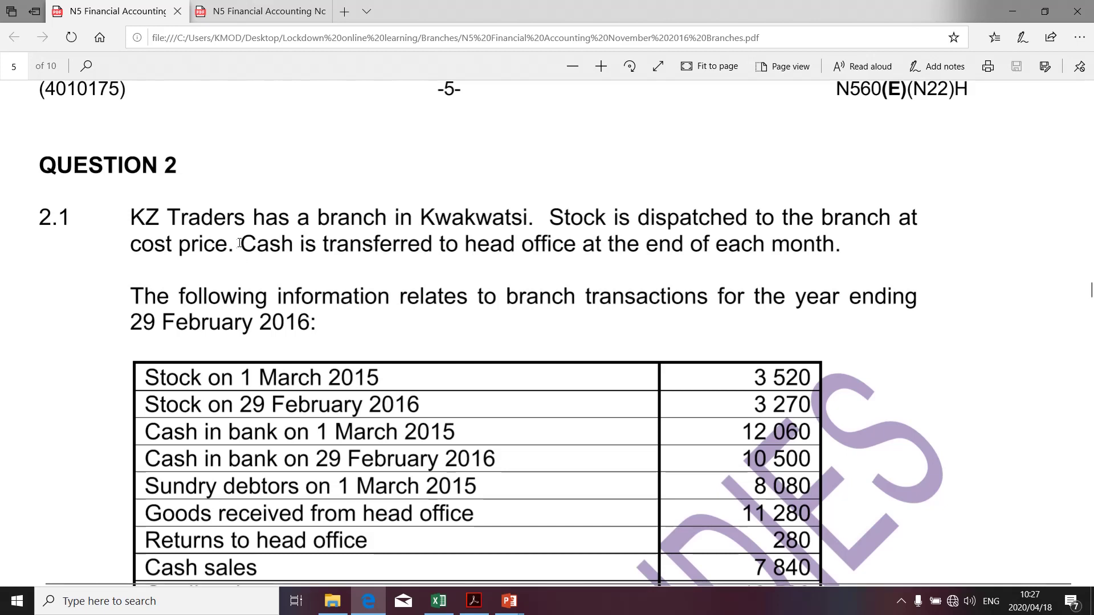
pyautogui.doubleClick(287, 240)
pyautogui.moveTo(287, 240); pyautogui.dragTo(835, 246)
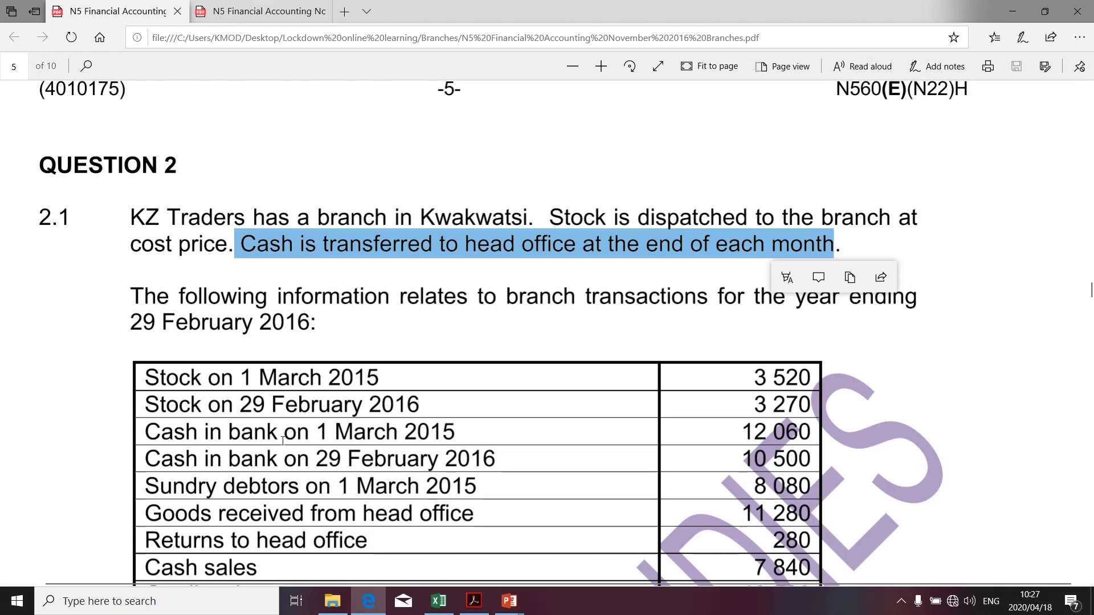
# - Highlight the dates of both cash in bank lines, the words "head office" and the closing bank amount in question 2.1
pyautogui.click(154, 435)
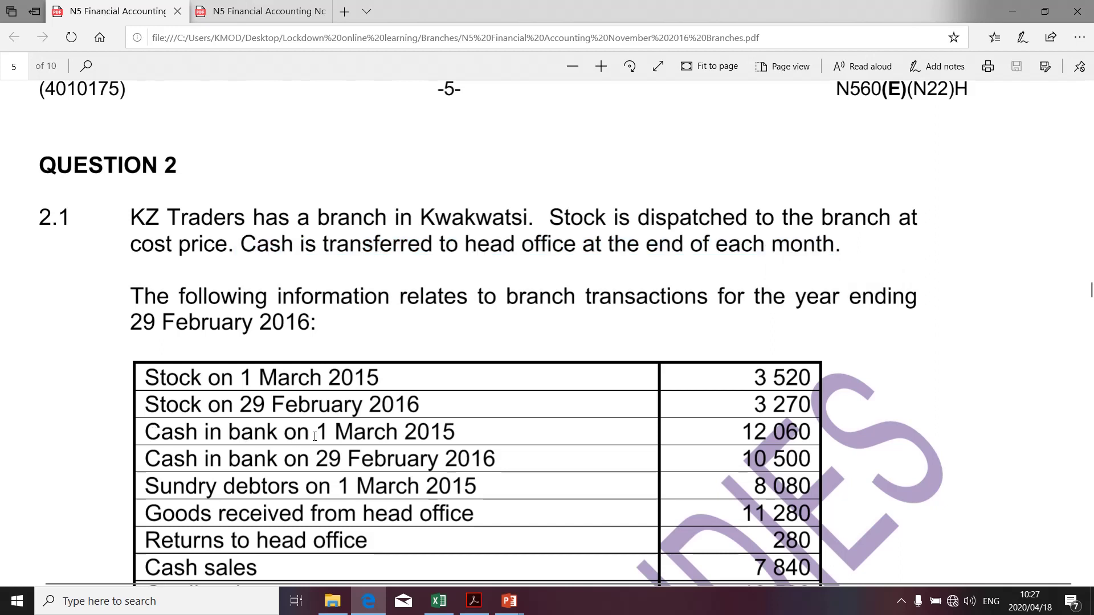
pyautogui.moveTo(316, 436); pyautogui.dragTo(445, 433)
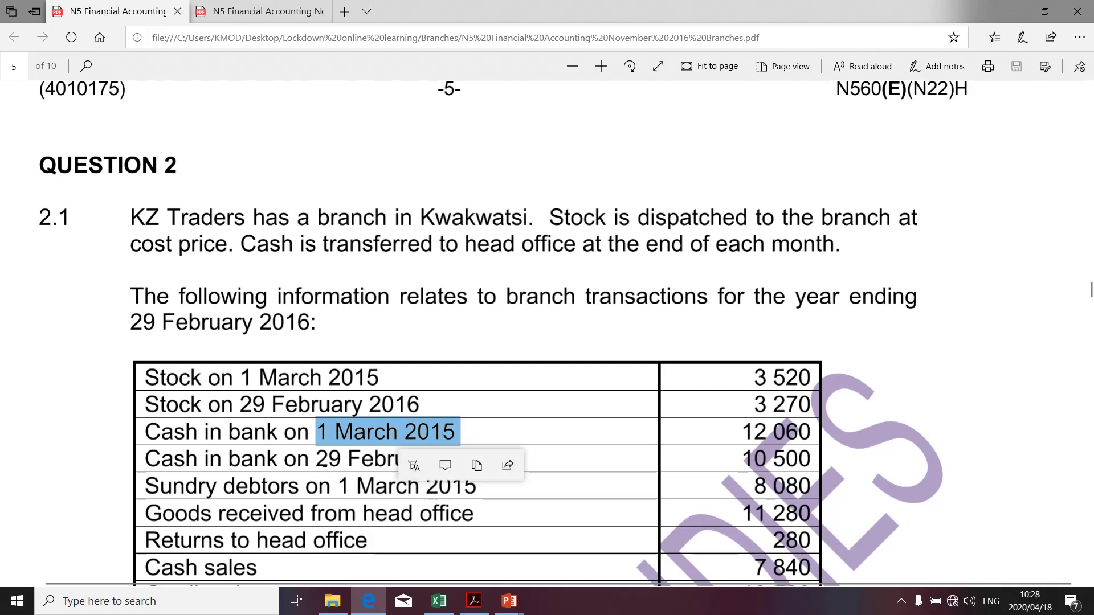
pyautogui.moveTo(318, 460); pyautogui.dragTo(467, 460)
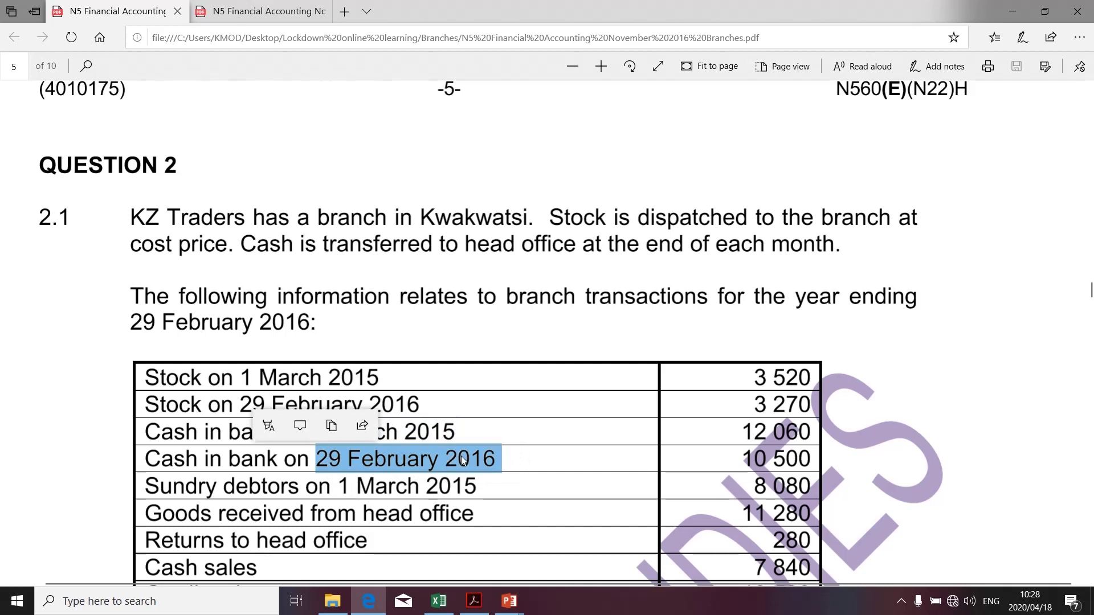
pyautogui.moveTo(466, 247); pyautogui.dragTo(580, 247)
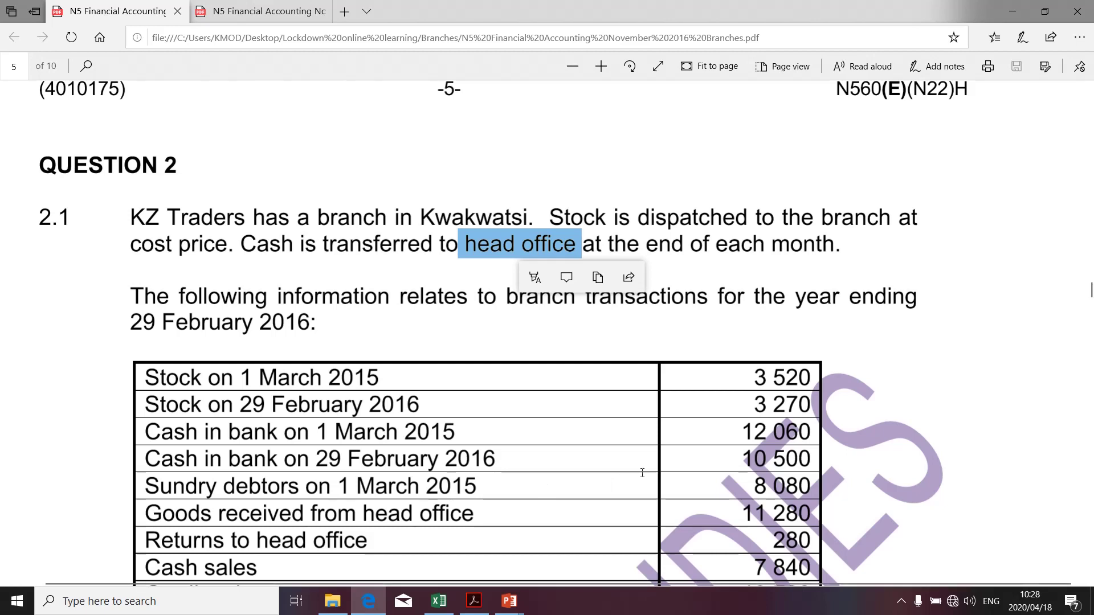
pyautogui.moveTo(740, 462); pyautogui.dragTo(791, 459)
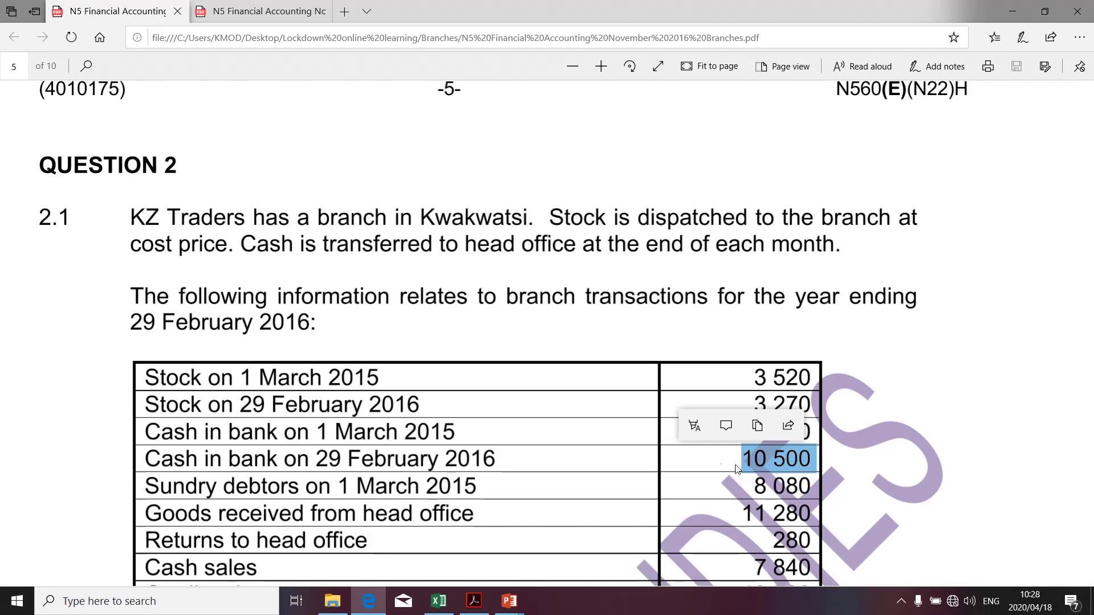
pyautogui.click(553, 413)
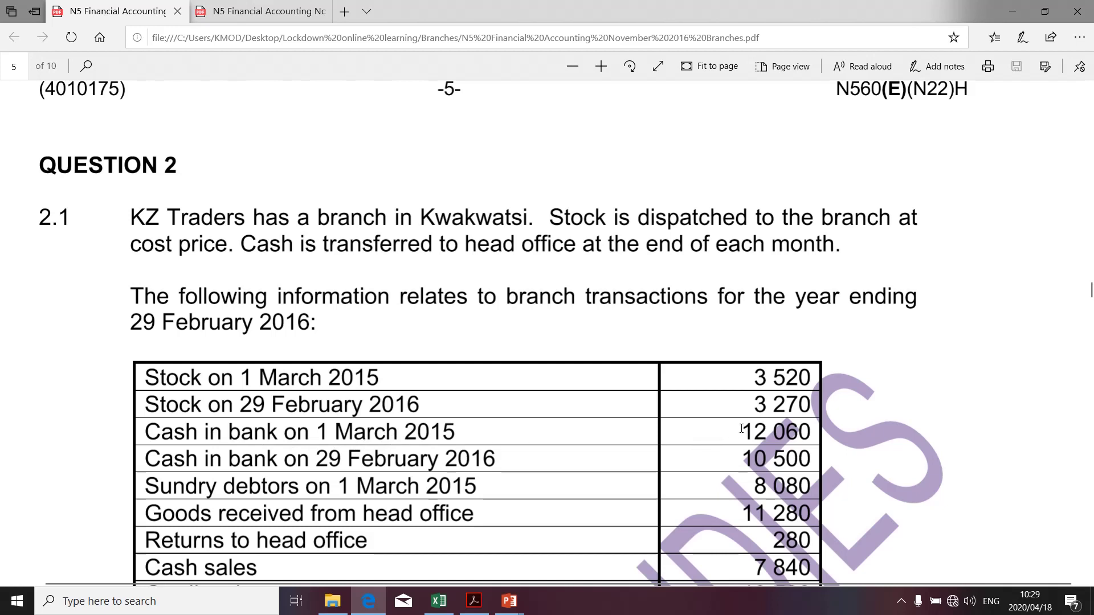
# - Copy the 1 March 2015 cash in bank amount from the question paper into Excel's branch bank sheet, entering 12060 in E3
pyautogui.moveTo(737, 430); pyautogui.dragTo(801, 432)
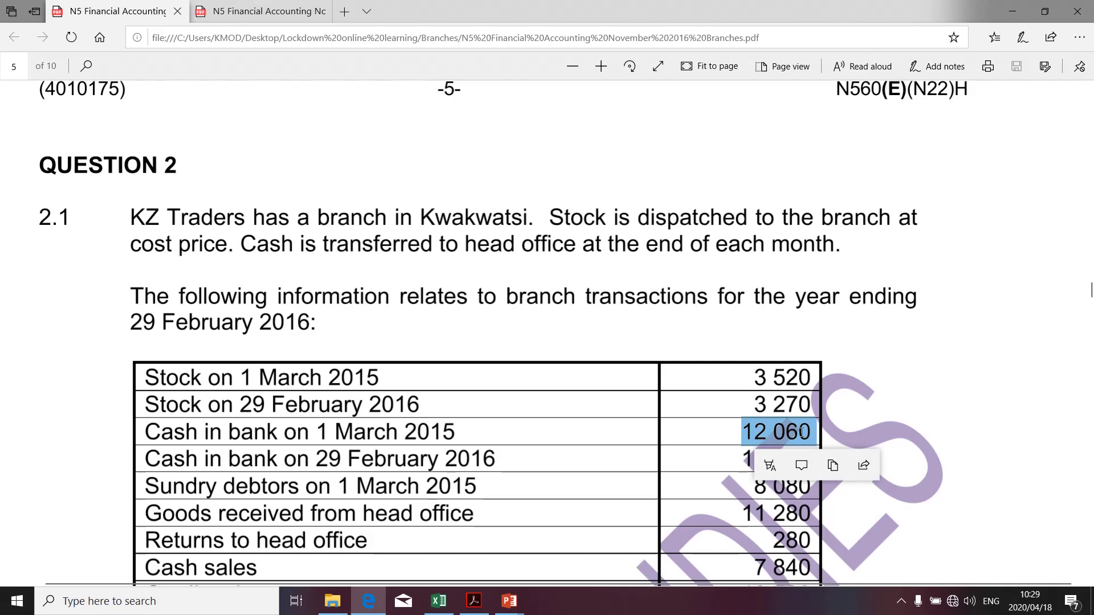
pyautogui.hotkey('alt', 'Tab')
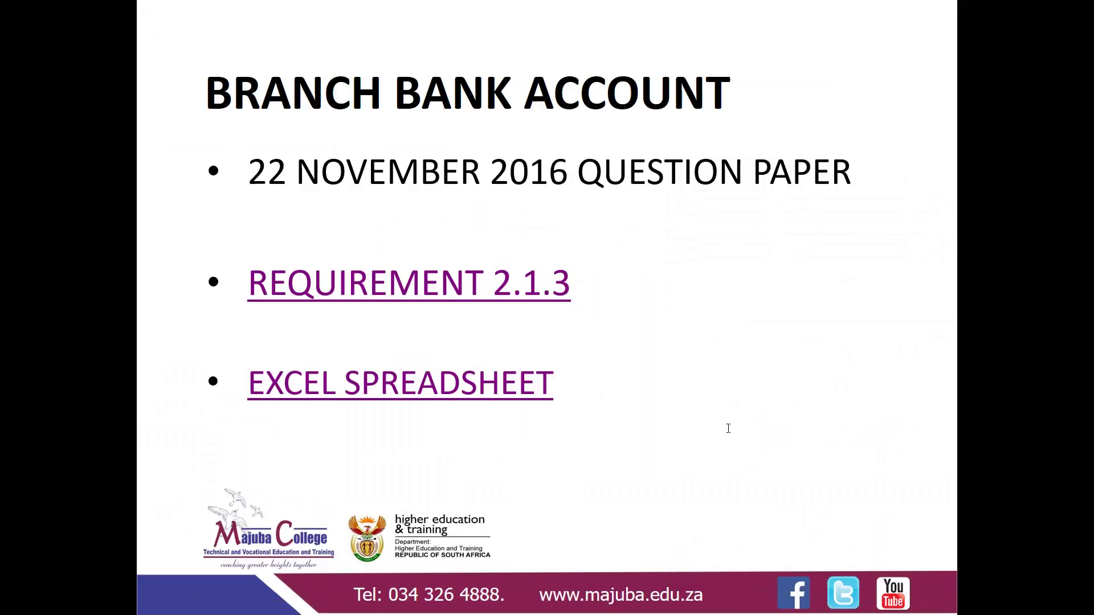
pyautogui.hotkey('alt', 'Tab')
pyautogui.hotkey('alt', 'Tab')
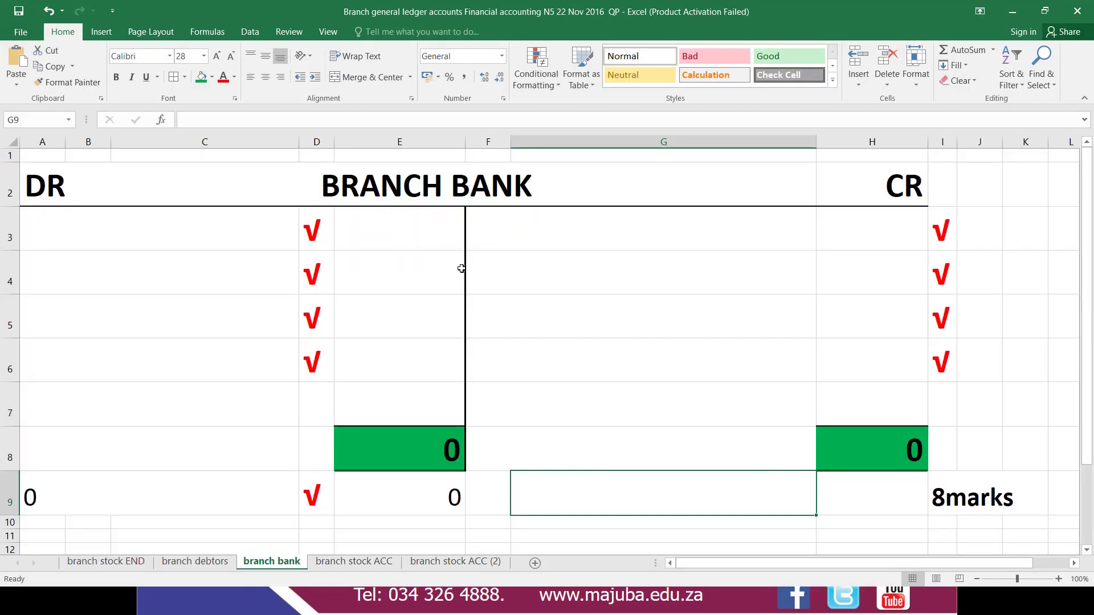
pyautogui.click(392, 254)
pyautogui.click(393, 233)
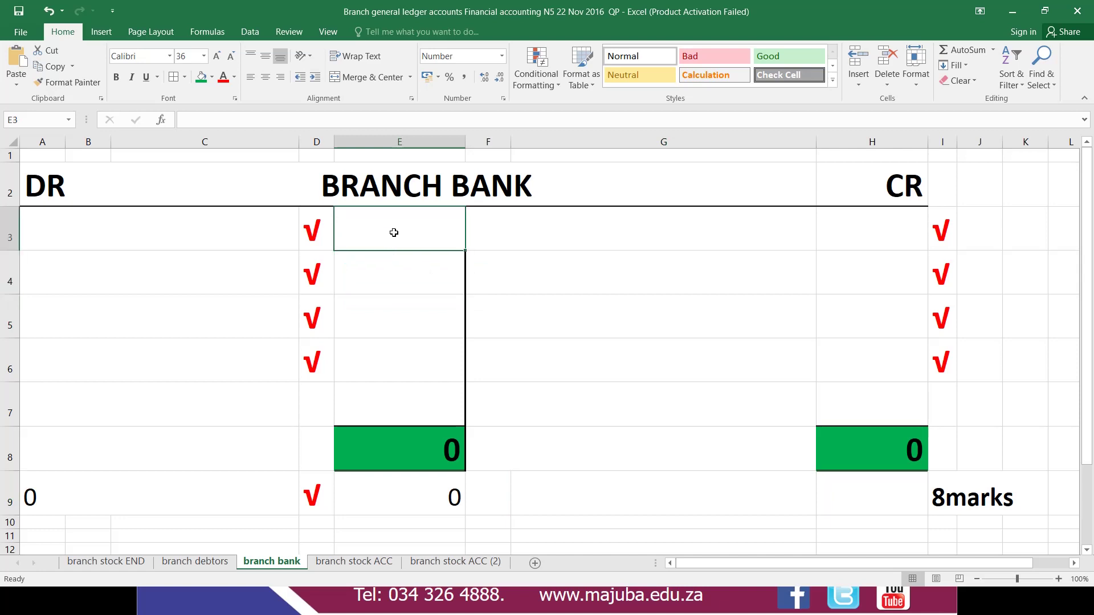
pyautogui.write('12060')
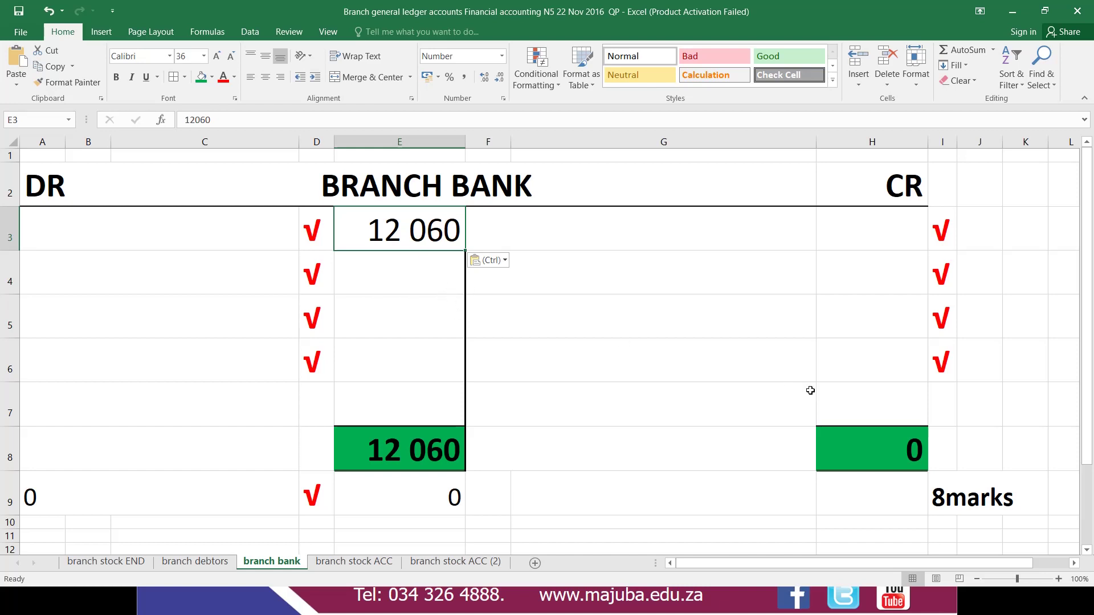
# - Label the opening debit entry in A3 "Balance b/d" and the closing credit entry in F7 "Balance c/d"
pyautogui.click(168, 228)
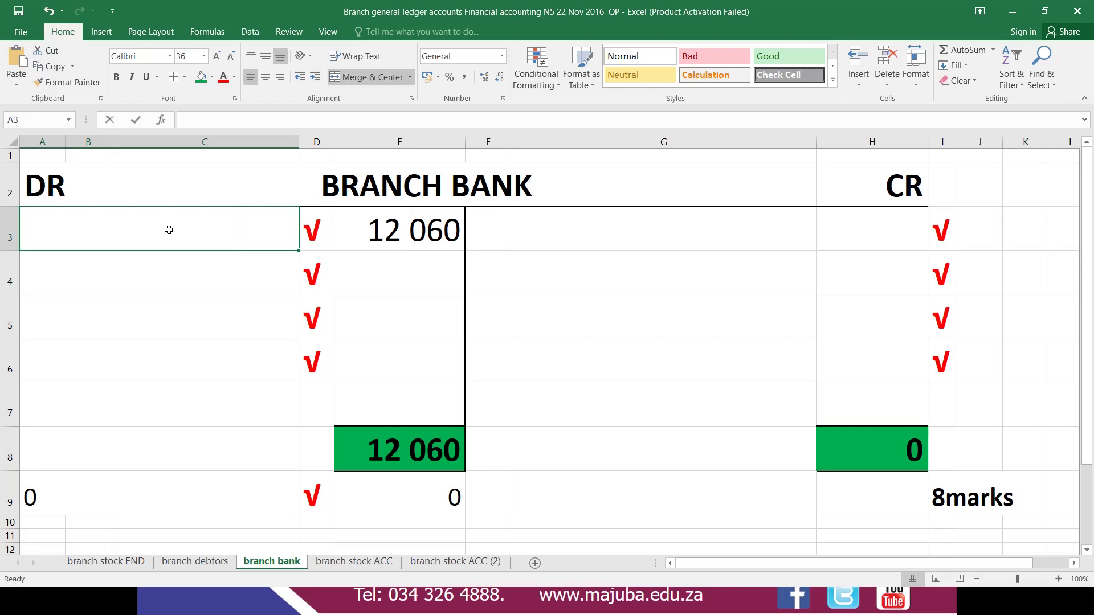
pyautogui.write('Balan')
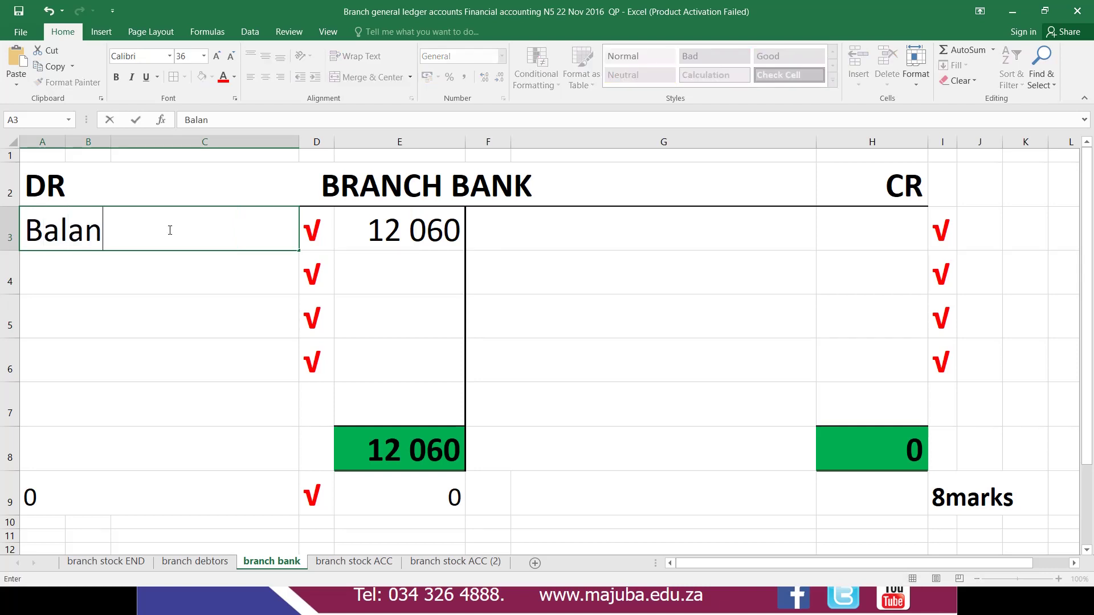
pyautogui.write('ce b')
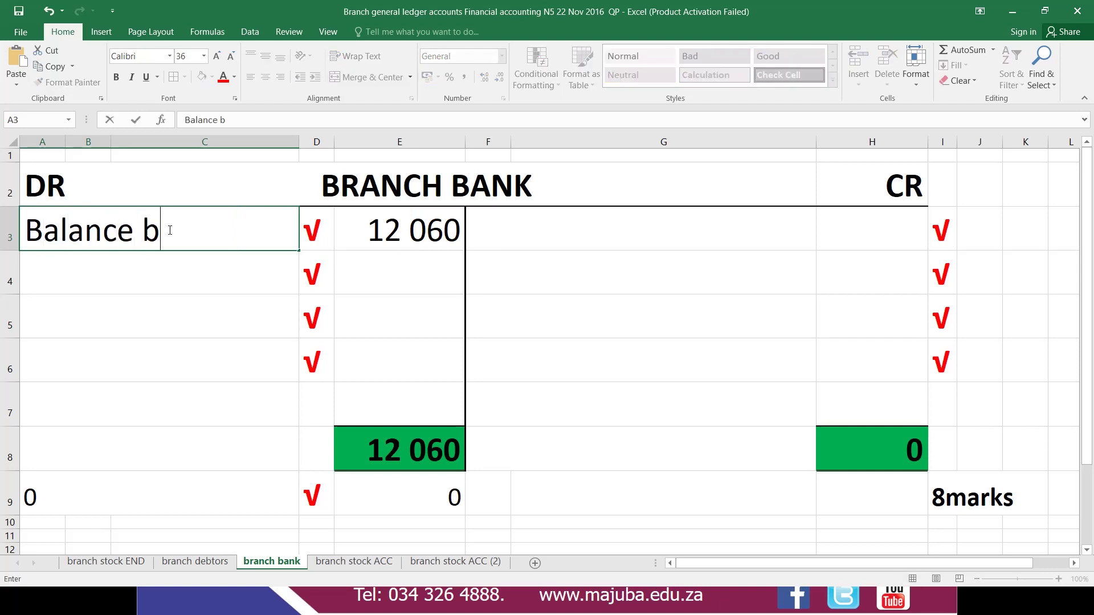
pyautogui.write('/d')
pyautogui.click(494, 399)
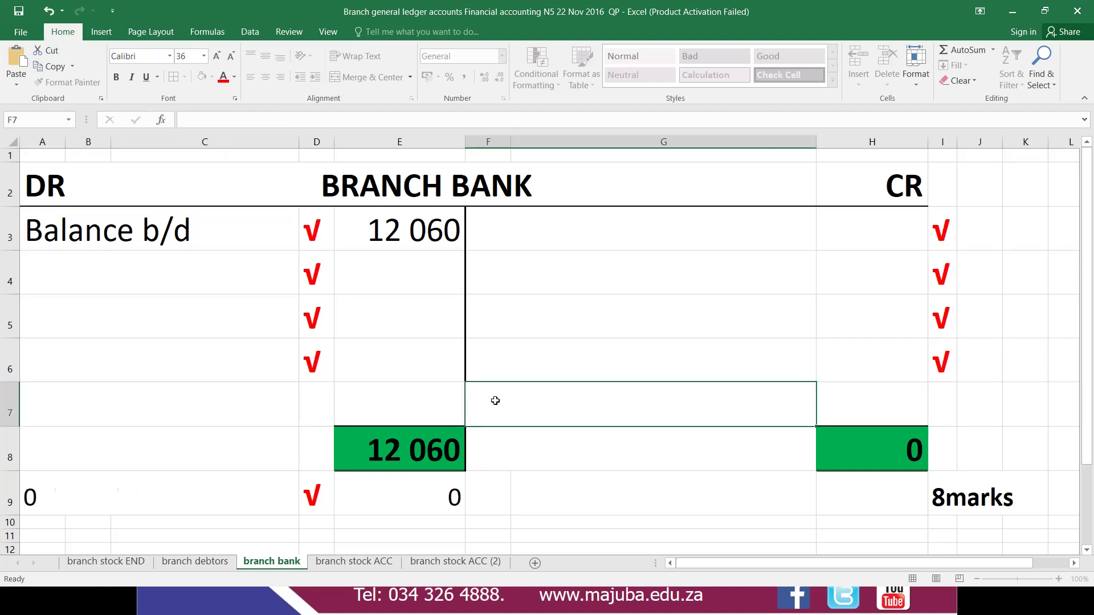
pyautogui.write('B')
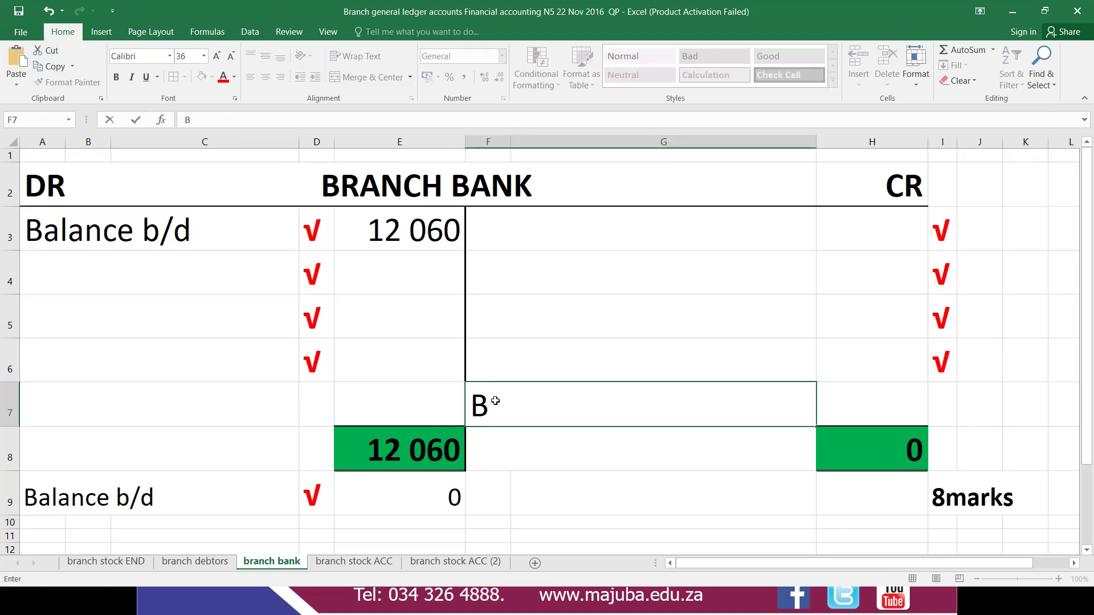
pyautogui.write('alance c')
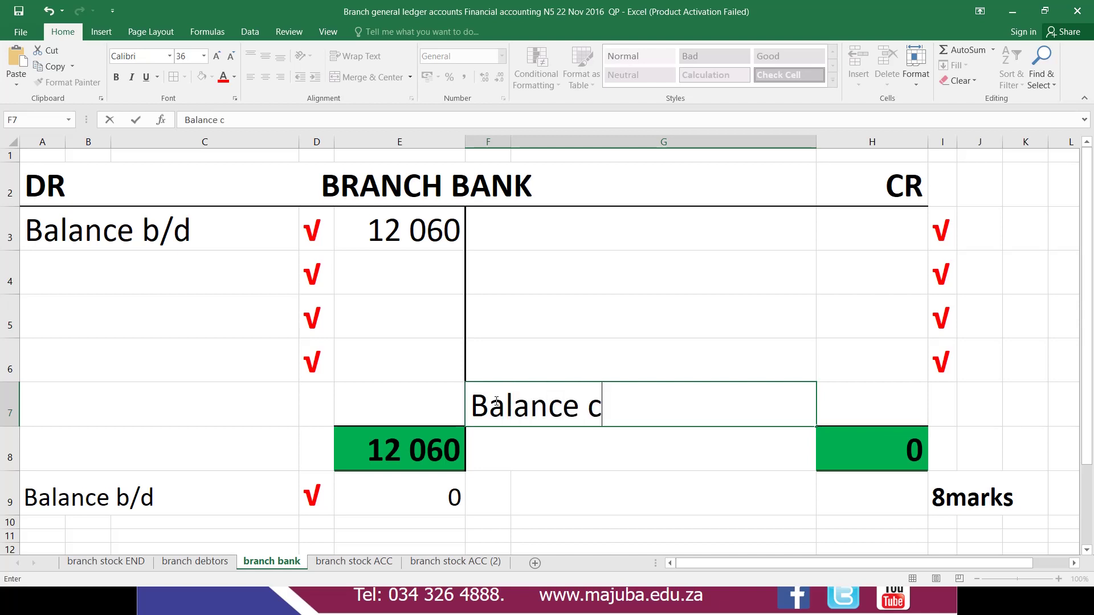
pyautogui.write('/d')
# - Copy the 29 February 2016 cash in bank amount, 10 500, from the question paper into H7 beside Balance c/d in Excel
pyautogui.click(889, 411)
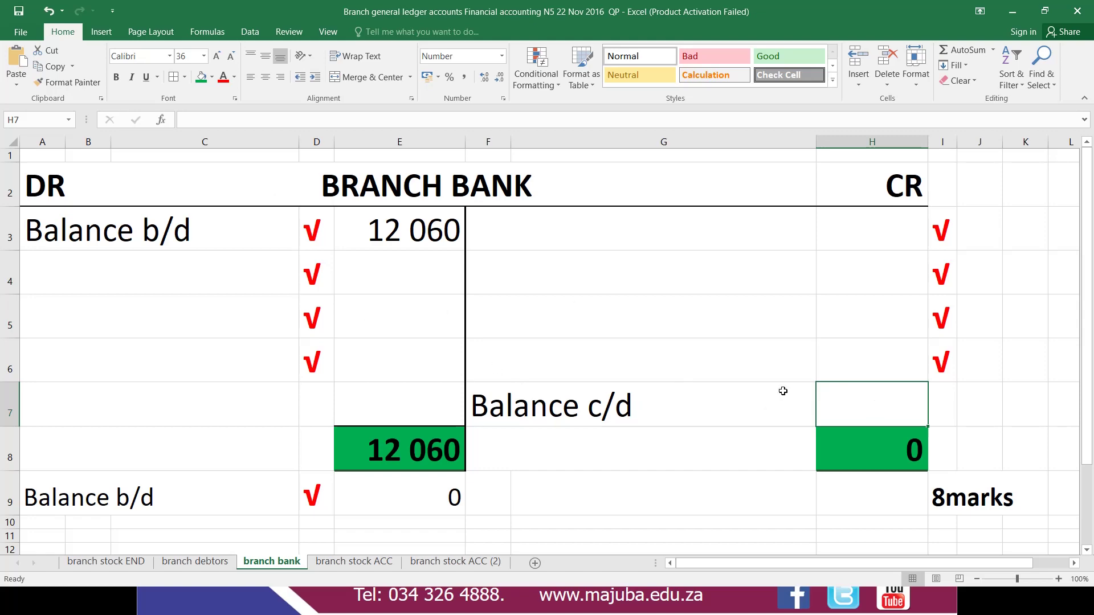
pyautogui.hotkey('alt', 'Tab')
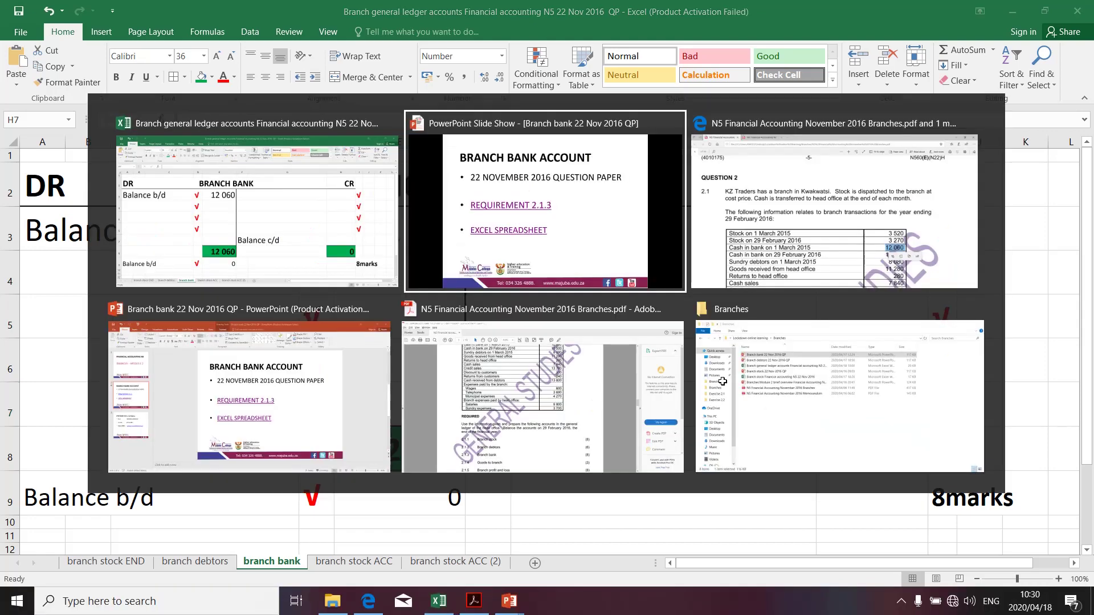
pyautogui.hotkey('alt', 'Tab')
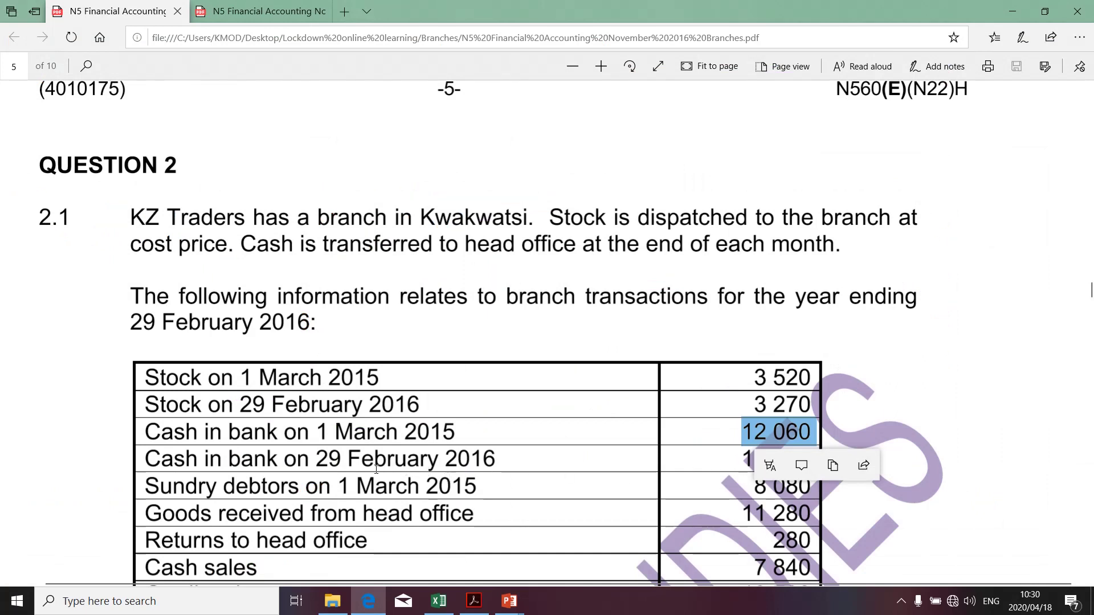
pyautogui.moveTo(742, 460); pyautogui.dragTo(803, 465)
pyautogui.hotkey('ctrl', 'c')
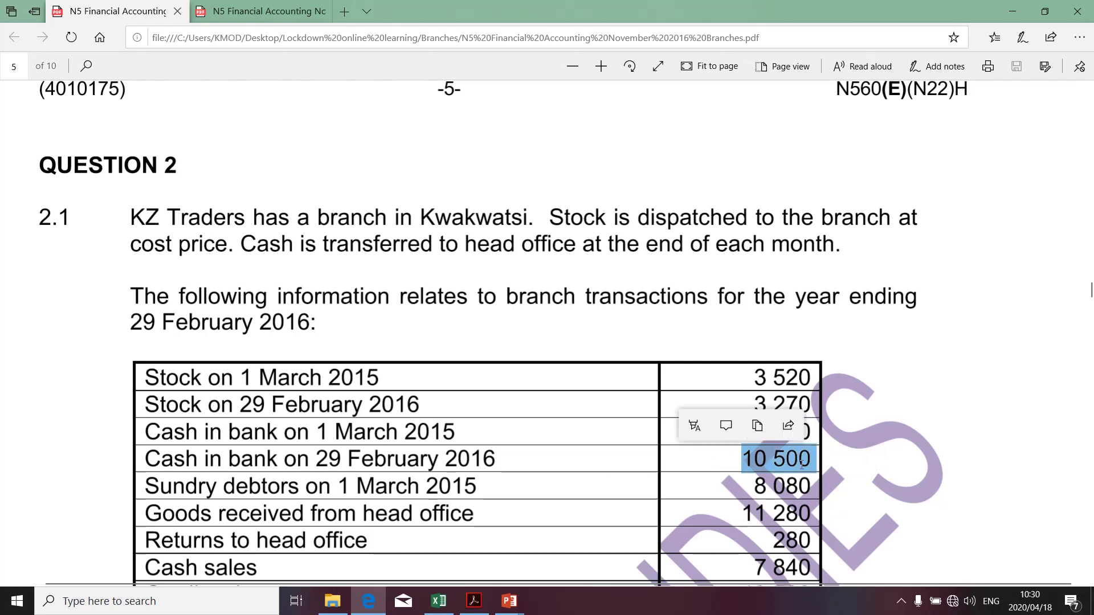
pyautogui.hotkey('alt', 'Tab')
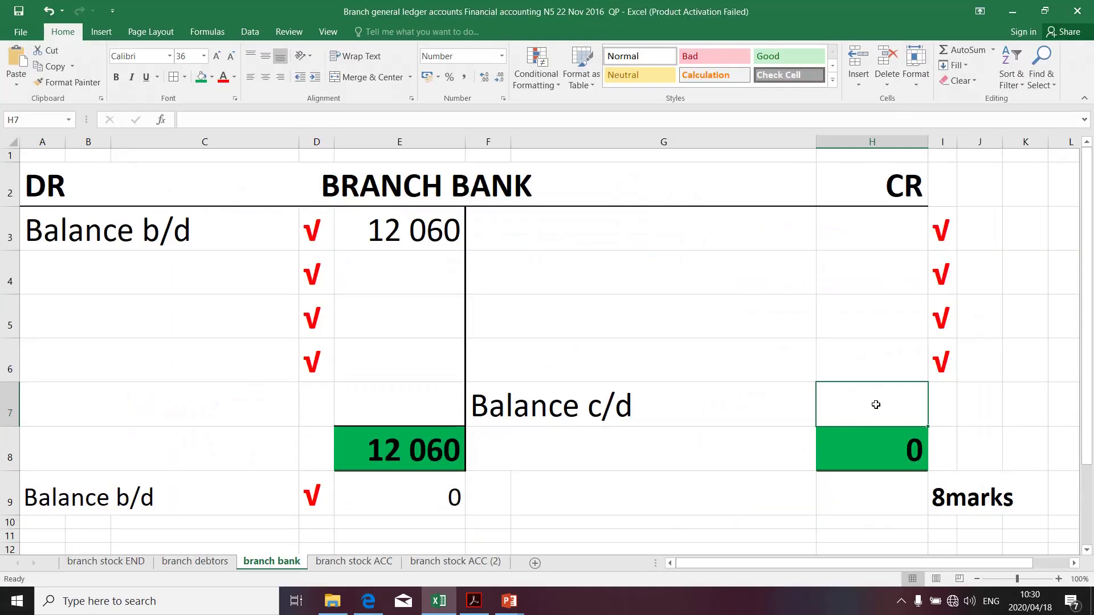
pyautogui.hotkey('ctrl', 'v')
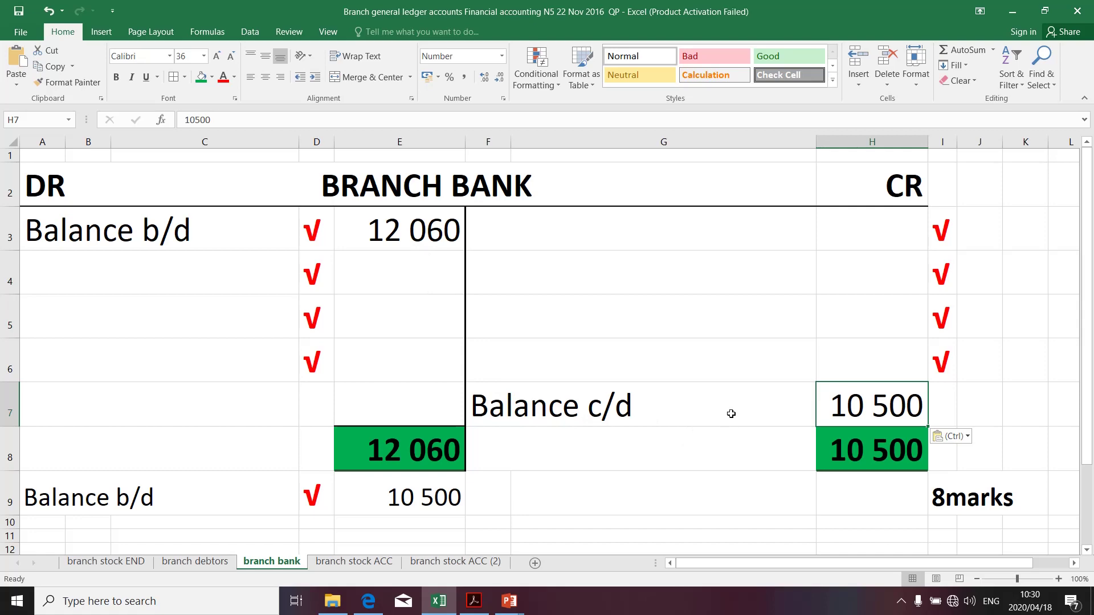
# - Copy the cash sales amount, 7 840, from the question paper into E4 of Excel's branch bank sheet
pyautogui.click(411, 276)
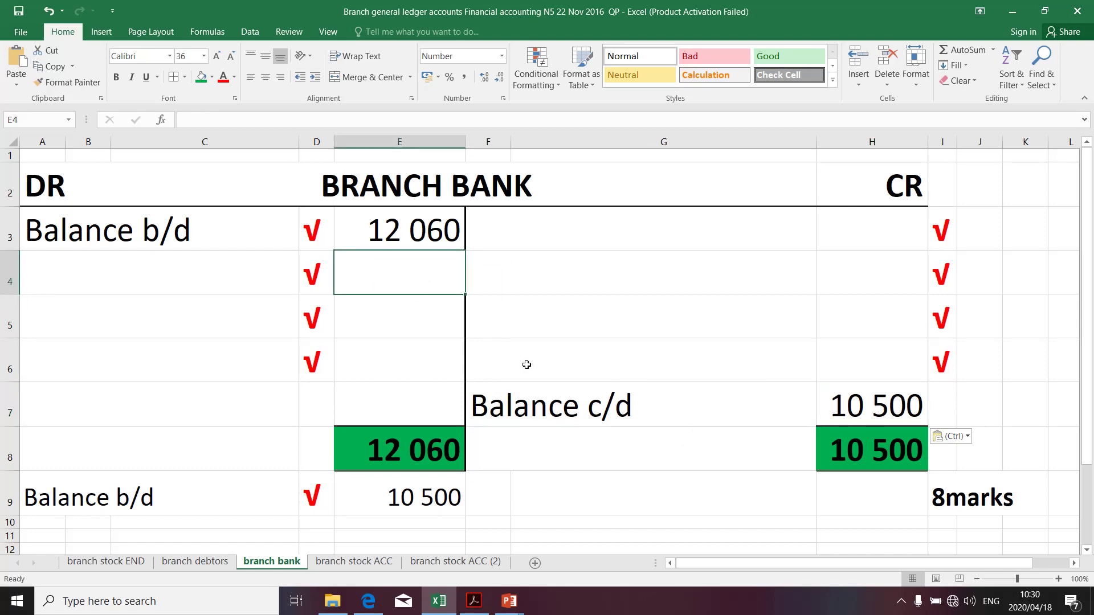
pyautogui.hotkey('alt', 'Tab')
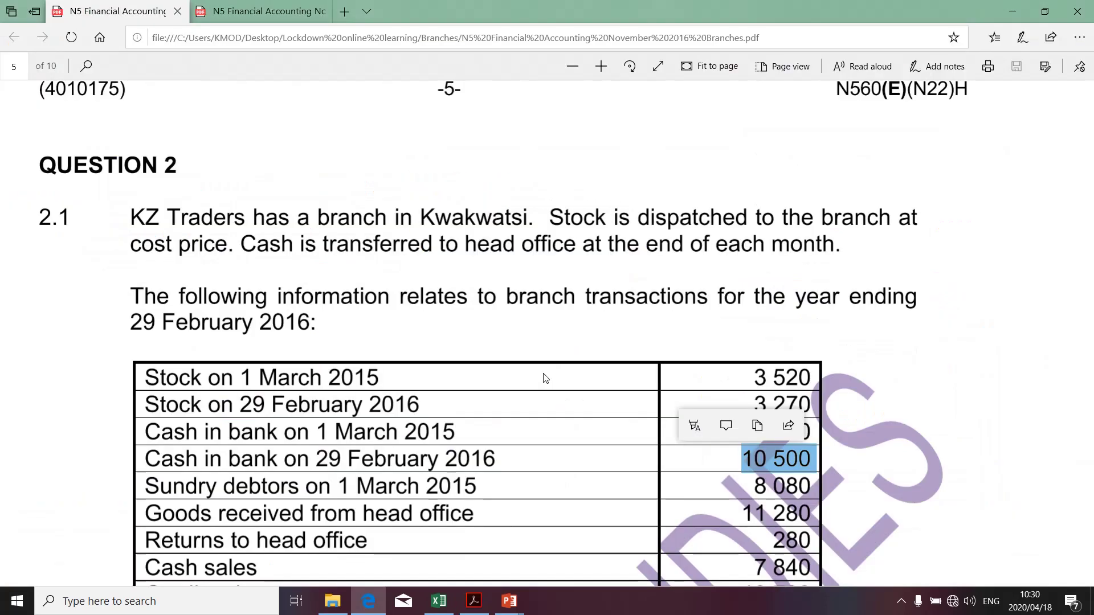
pyautogui.scroll(-3, 546, 378)
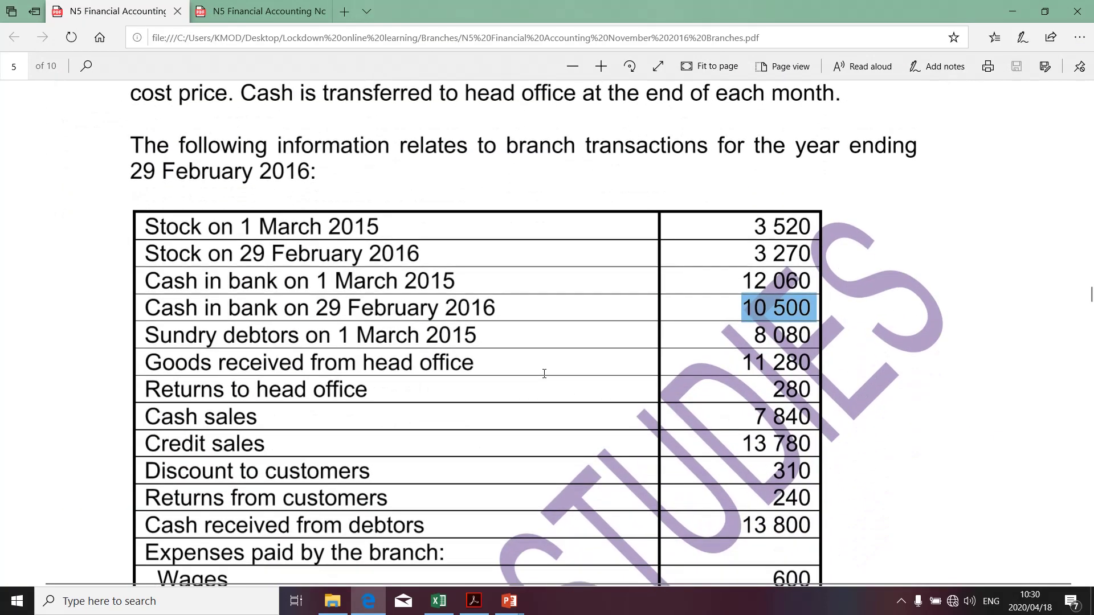
pyautogui.scroll(-2, 544, 373)
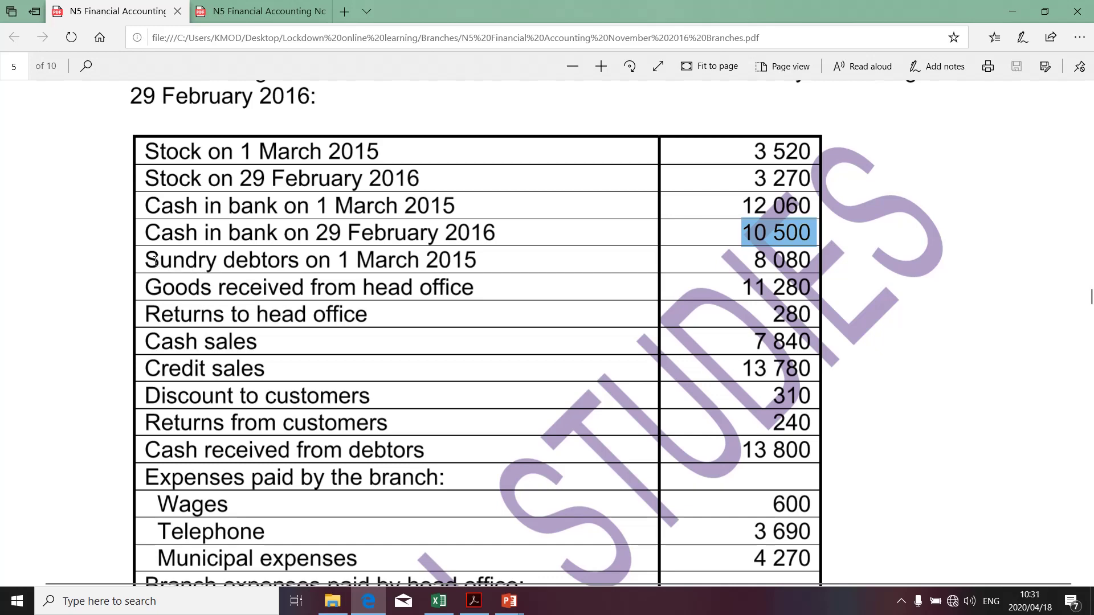
pyautogui.moveTo(155, 261); pyautogui.dragTo(340, 315)
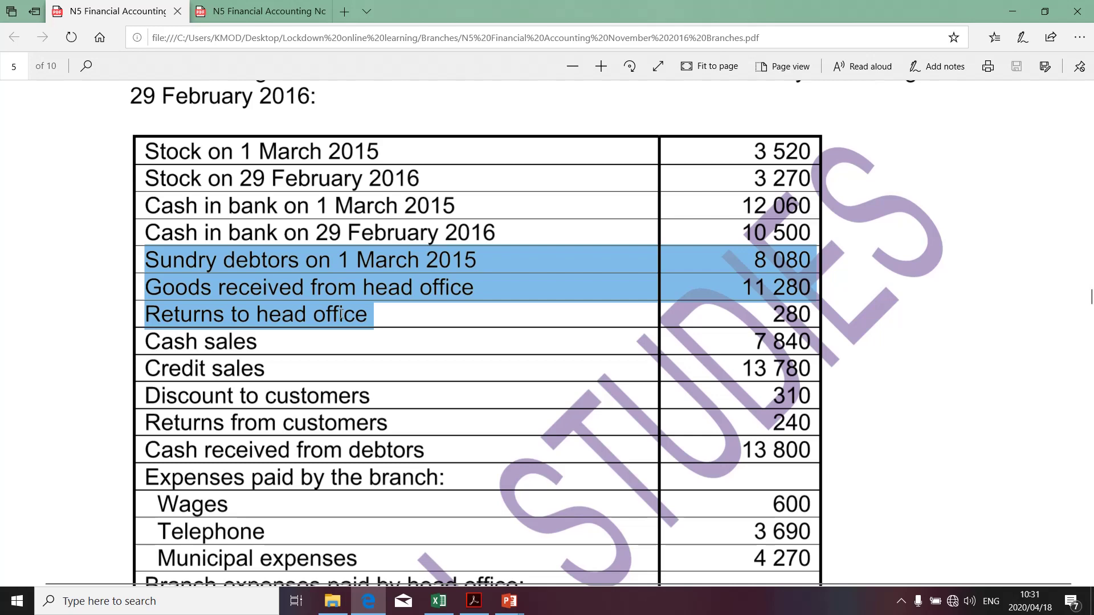
pyautogui.moveTo(340, 315); pyautogui.dragTo(341, 316)
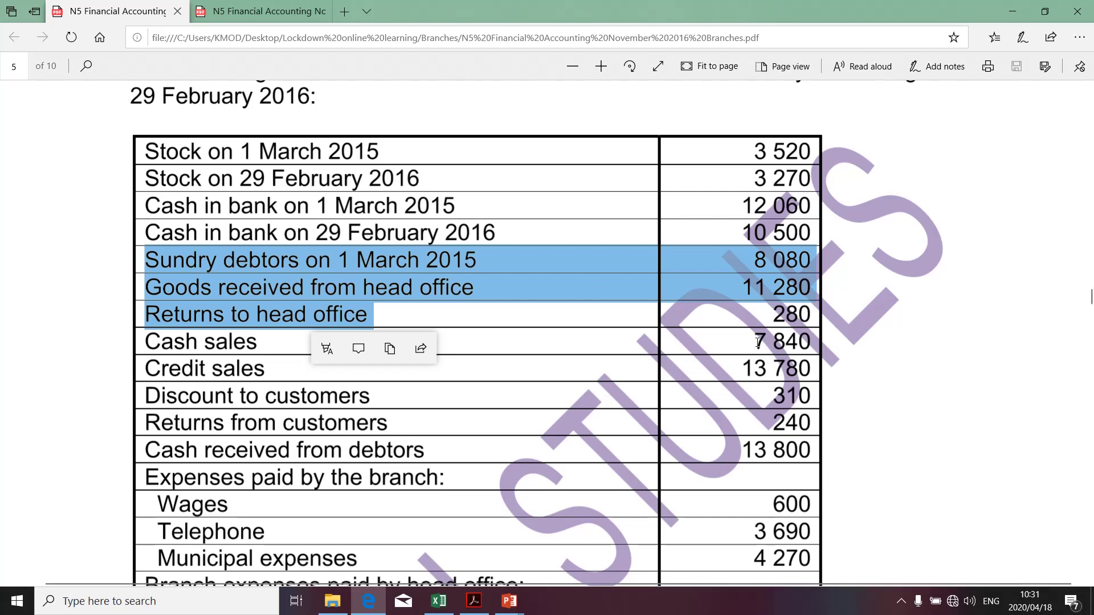
pyautogui.moveTo(758, 342); pyautogui.dragTo(802, 344)
pyautogui.hotkey('ctrl', 'c')
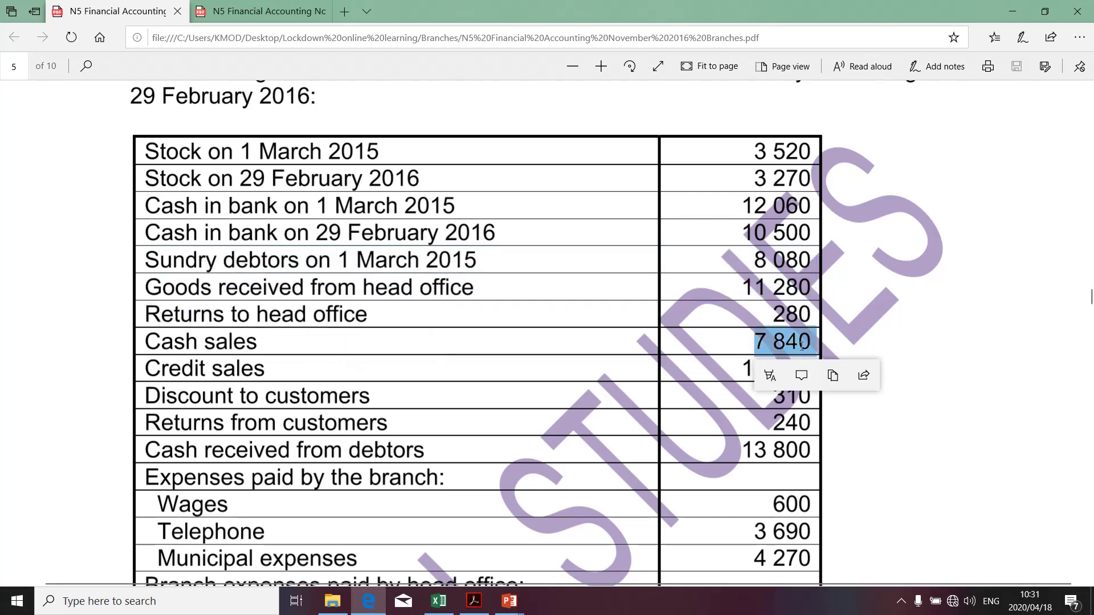
pyautogui.hotkey('alt', 'Tab')
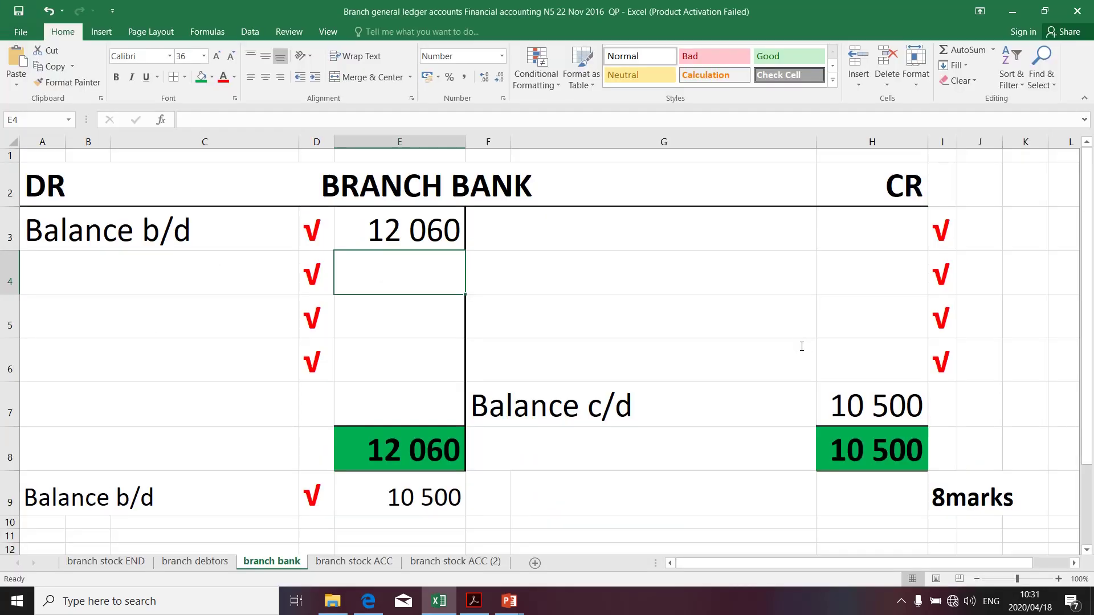
pyautogui.hotkey('ctrl', 'v')
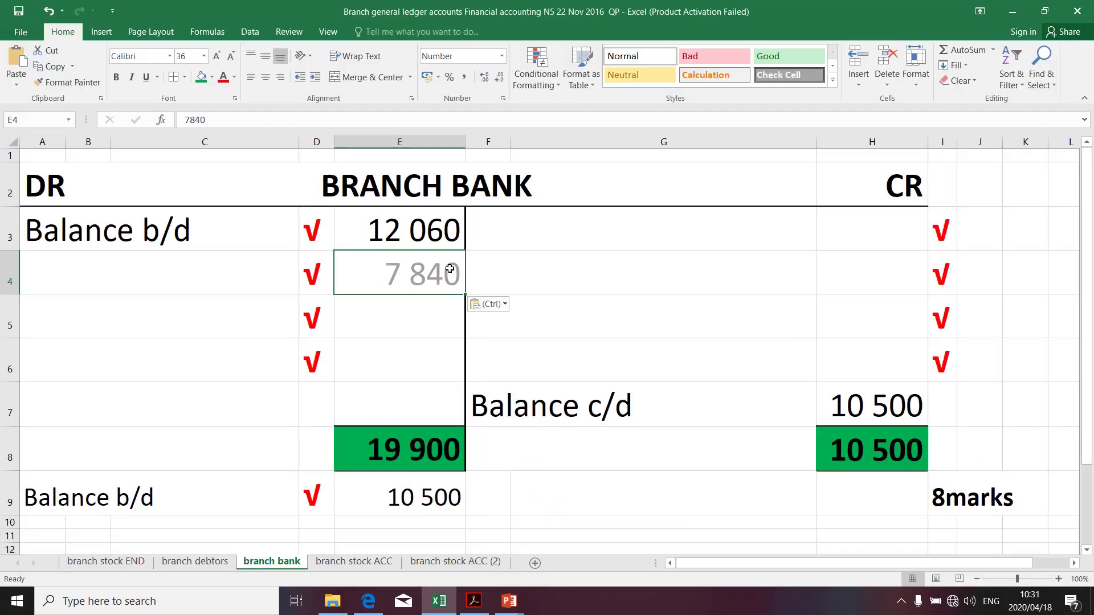
# - Label the cash sales debit entry in A4 "Branch stock"
pyautogui.click(220, 277)
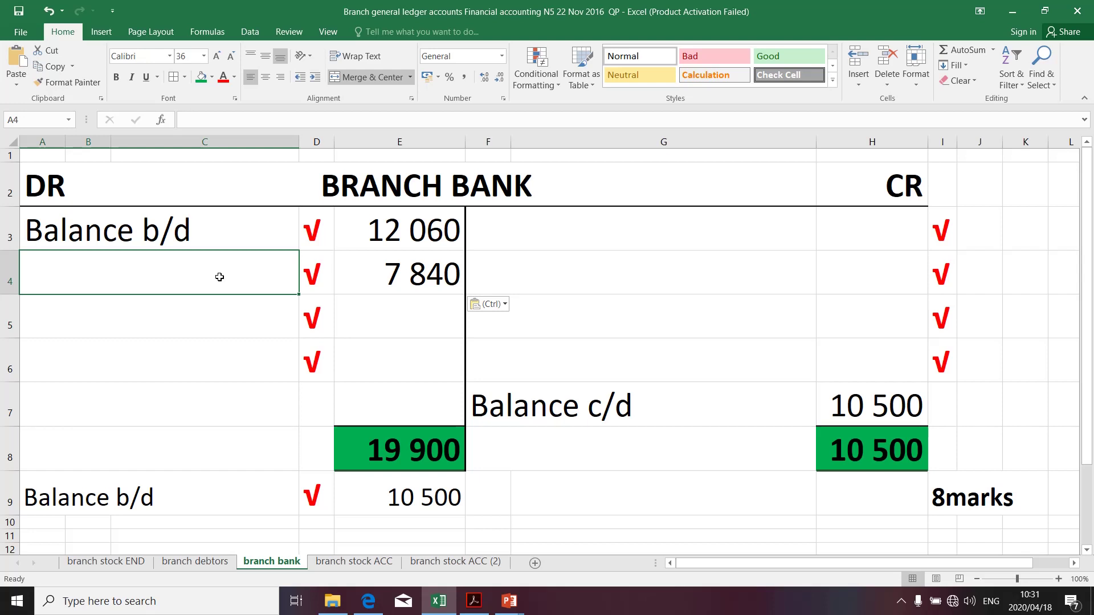
pyautogui.write('Bra')
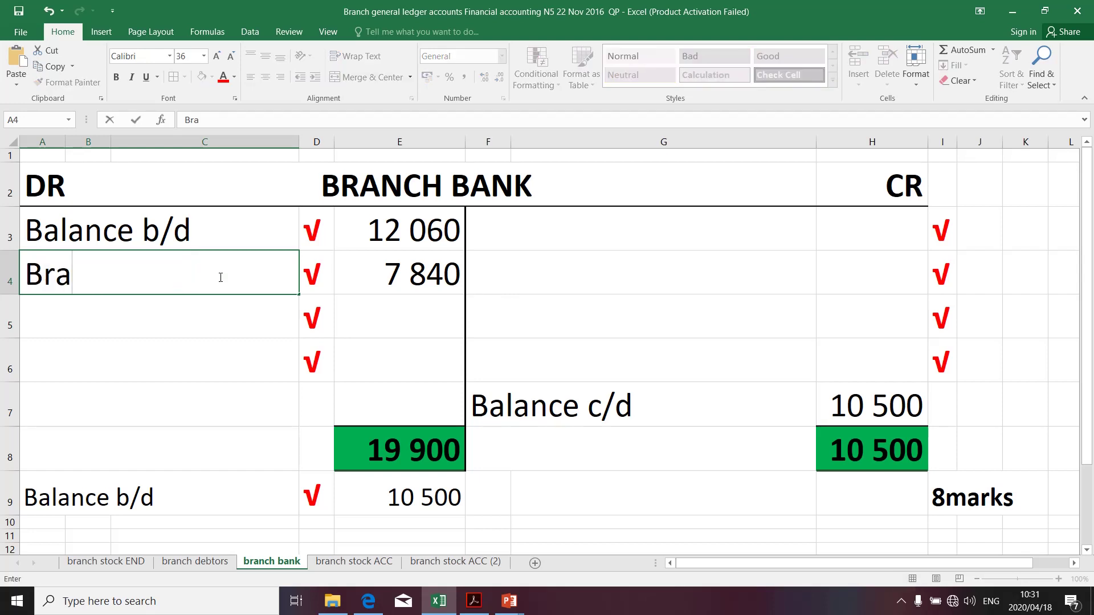
pyautogui.write('nch stock')
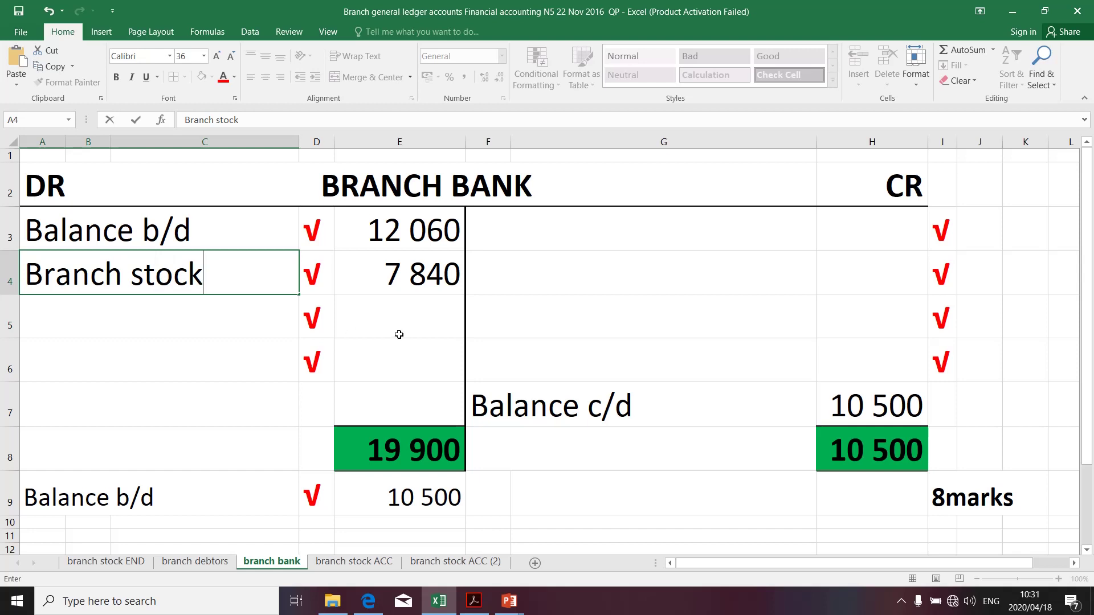
pyautogui.click(418, 266)
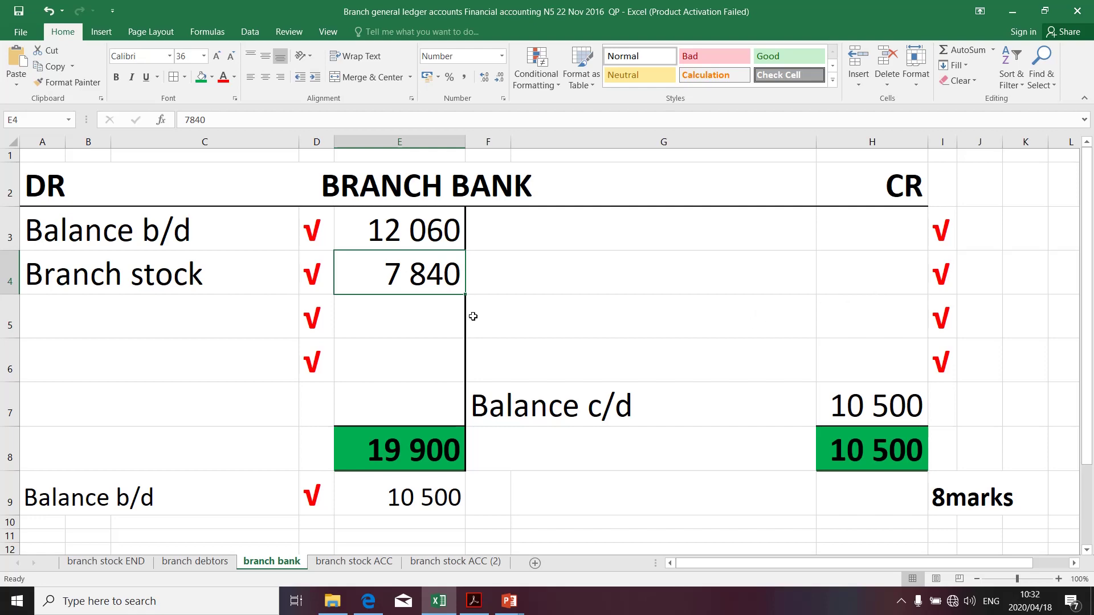
# - Copy the cash received from debtors amount, 13 800, from the question paper into E5 of Excel's branch bank sheet
pyautogui.click(398, 319)
pyautogui.hotkey('alt', 'Tab')
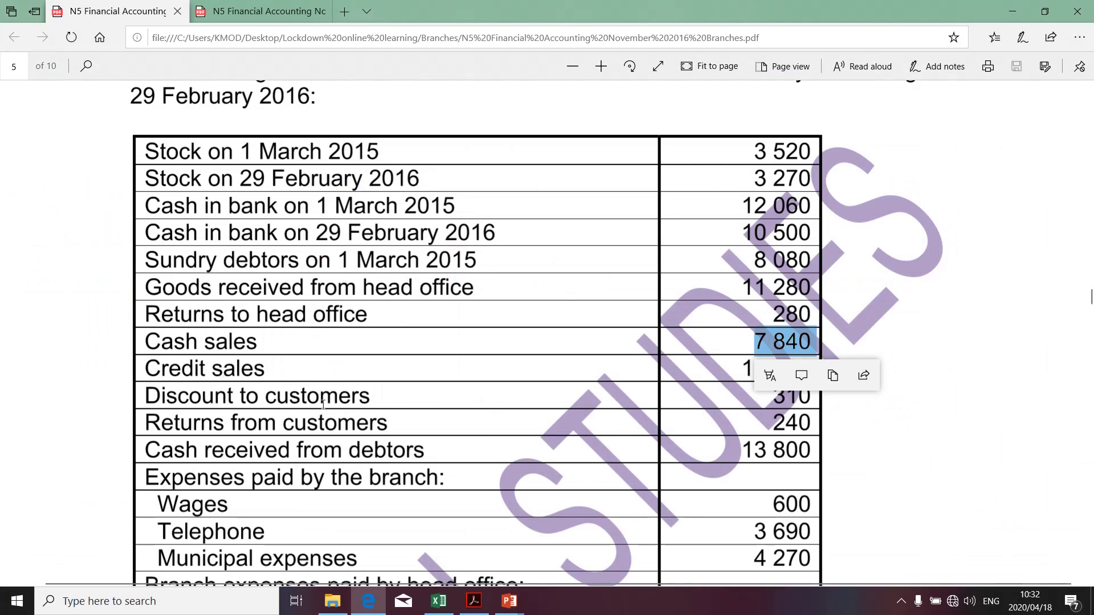
pyautogui.moveTo(153, 456); pyautogui.dragTo(417, 458)
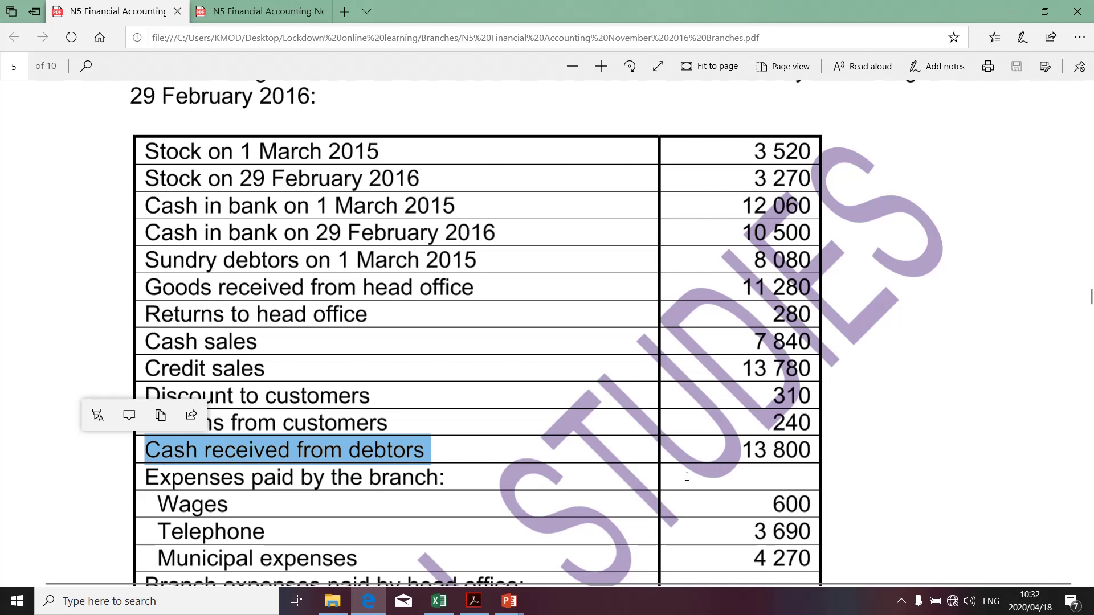
pyautogui.moveTo(810, 451); pyautogui.dragTo(740, 447)
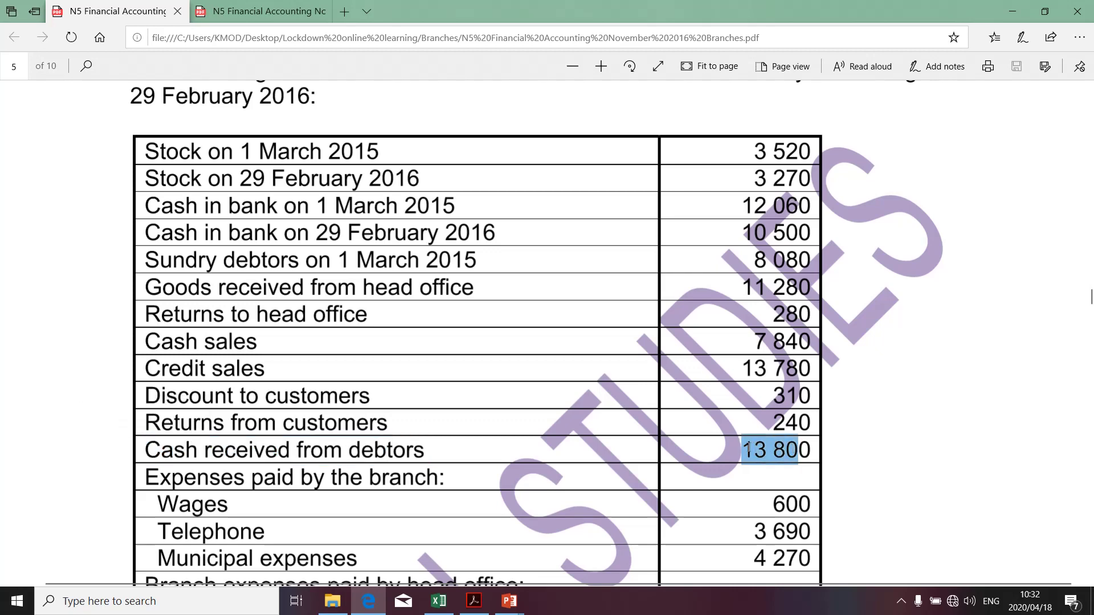
pyautogui.click(740, 447)
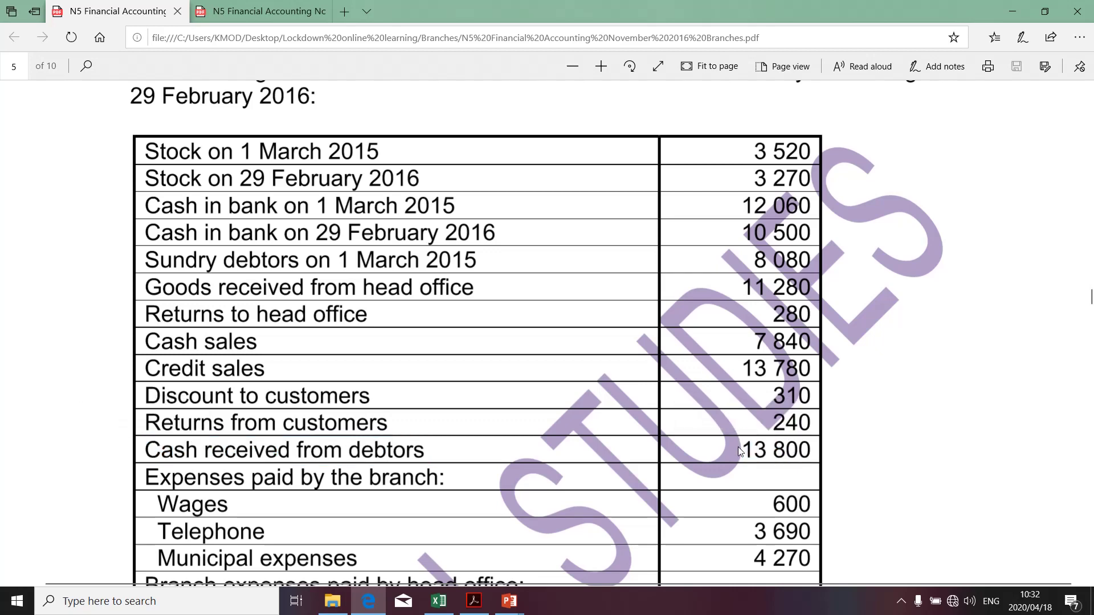
pyautogui.moveTo(738, 446); pyautogui.dragTo(809, 451)
pyautogui.hotkey('ctrl', 'c')
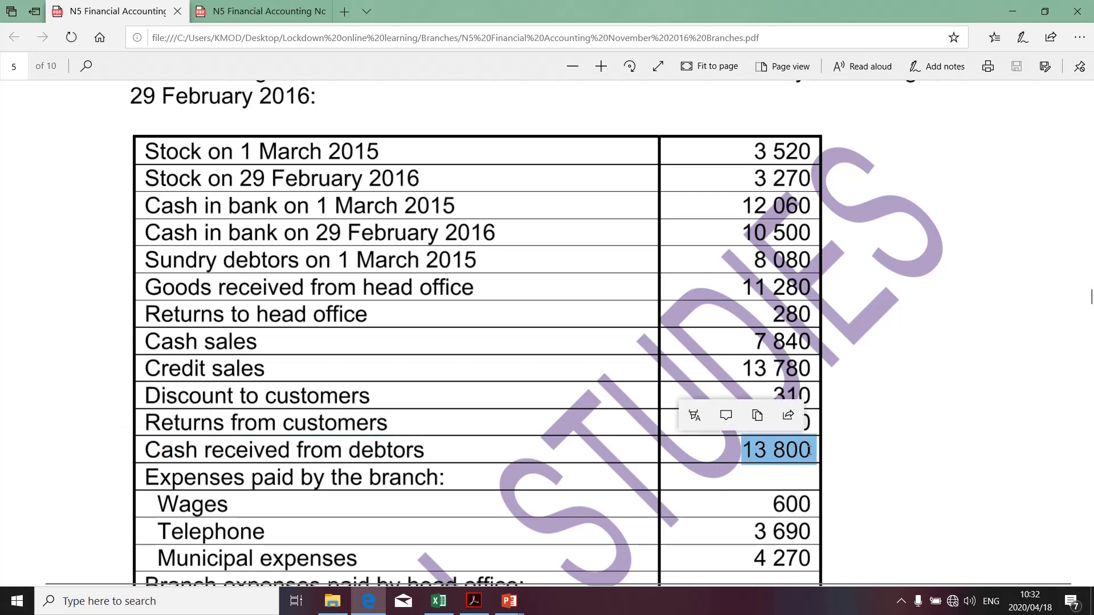
pyautogui.hotkey('alt', 'Tab')
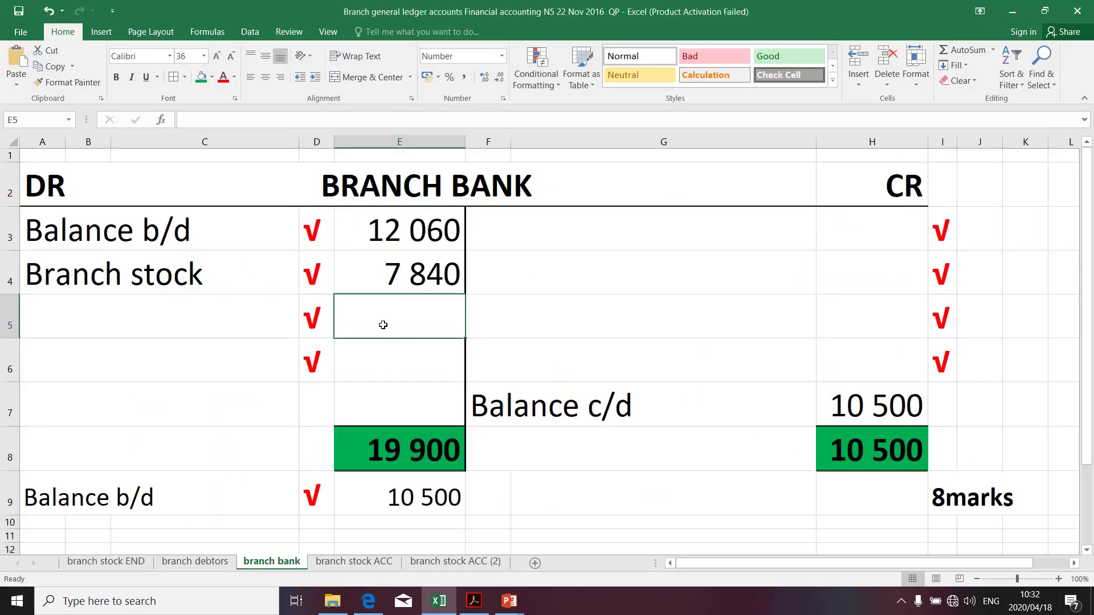
pyautogui.hotkey('ctrl', 'v')
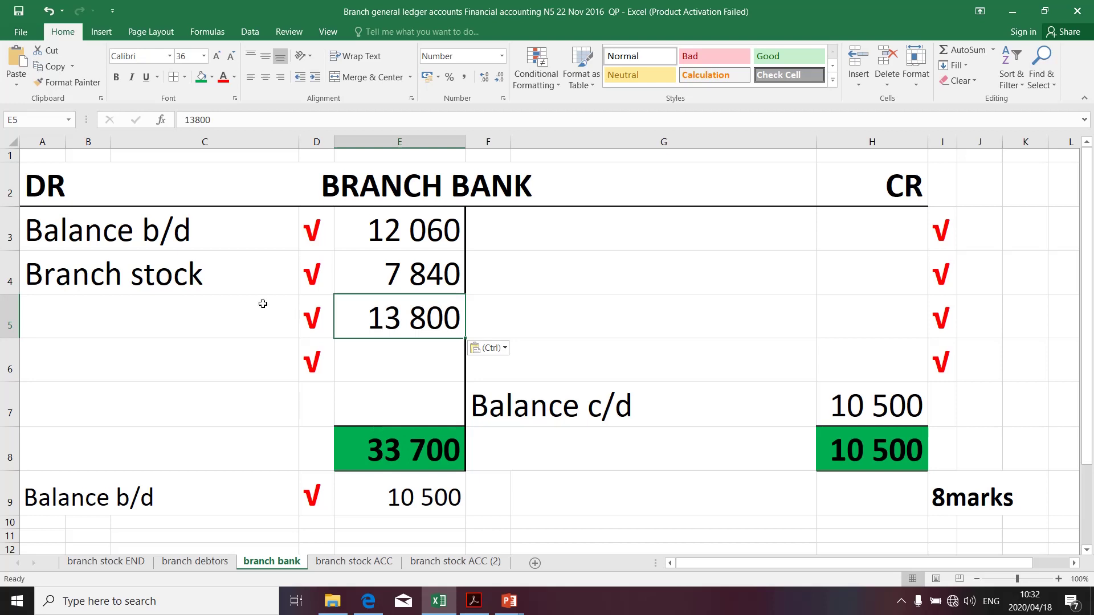
# - Fill the Branch stock label from A4 down into A5 and change the copy to "Branch debtors"
pyautogui.click(210, 300)
pyautogui.click(207, 278)
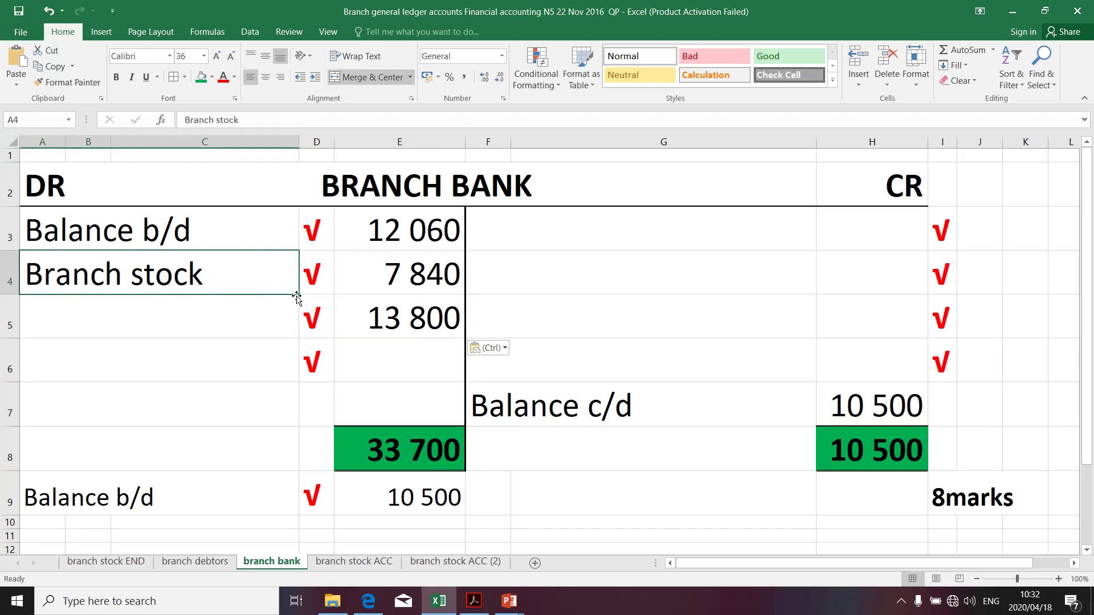
pyautogui.moveTo(298, 294); pyautogui.dragTo(262, 333)
pyautogui.click(261, 333)
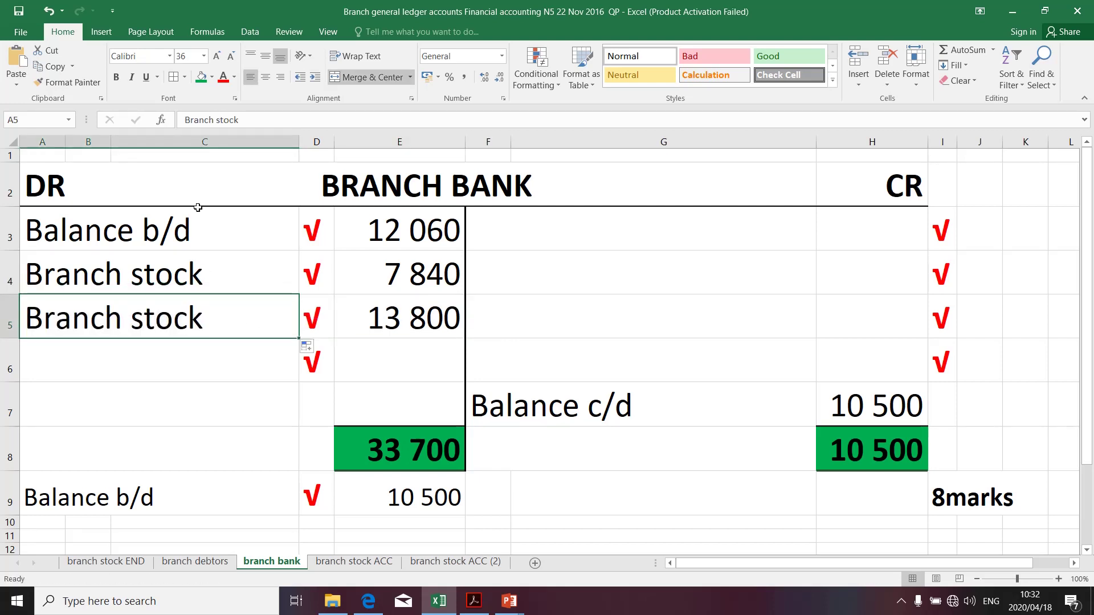
pyautogui.click(219, 118)
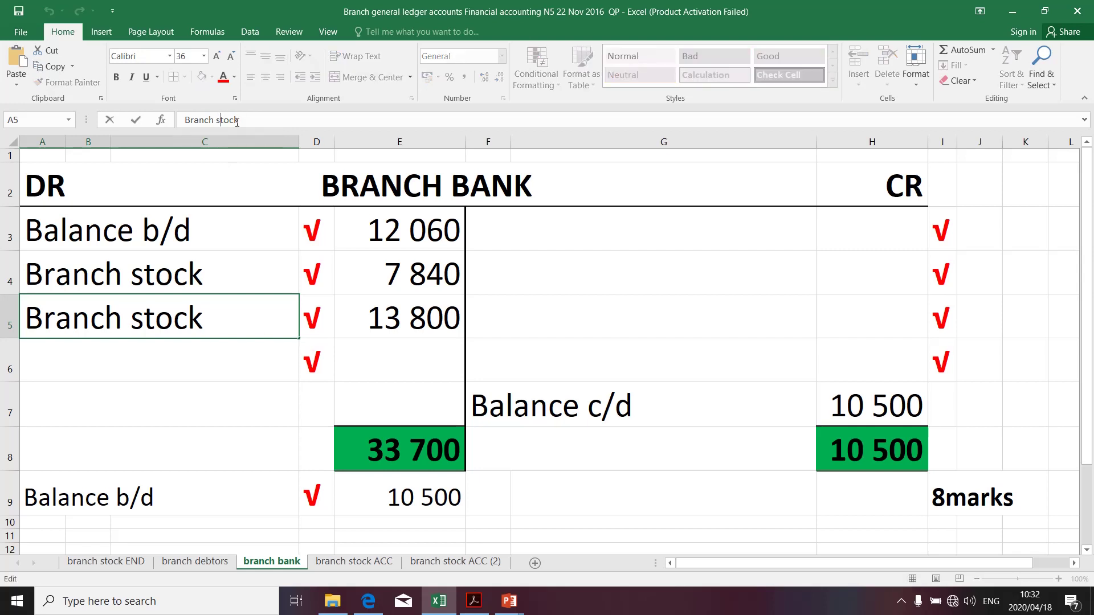
pyautogui.moveTo(238, 120); pyautogui.dragTo(216, 118)
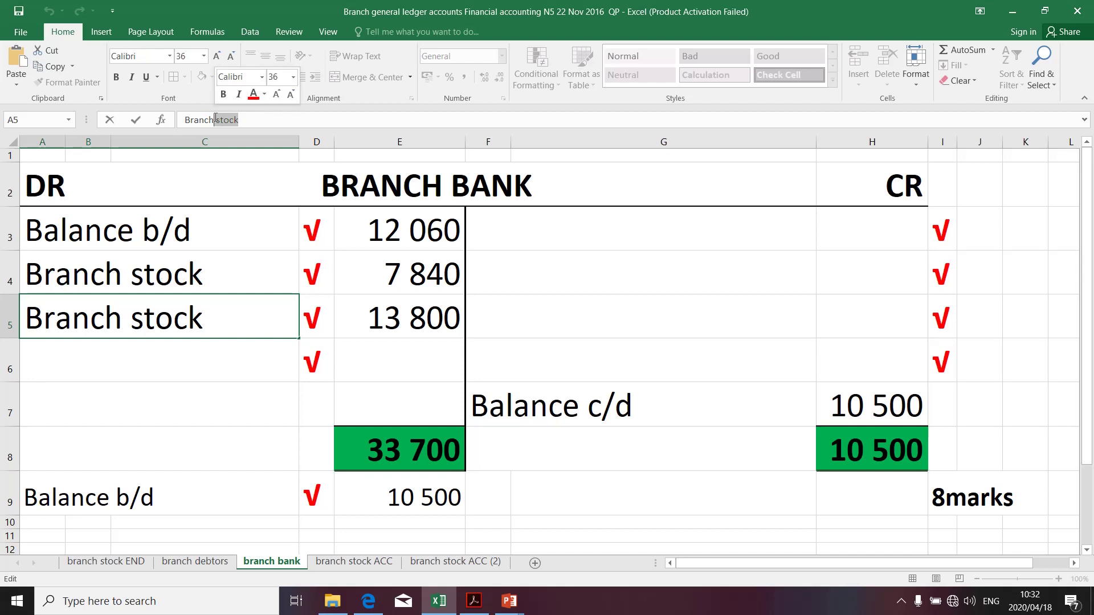
pyautogui.write('d')
pyautogui.press('BackSpace')
pyautogui.write('debt')
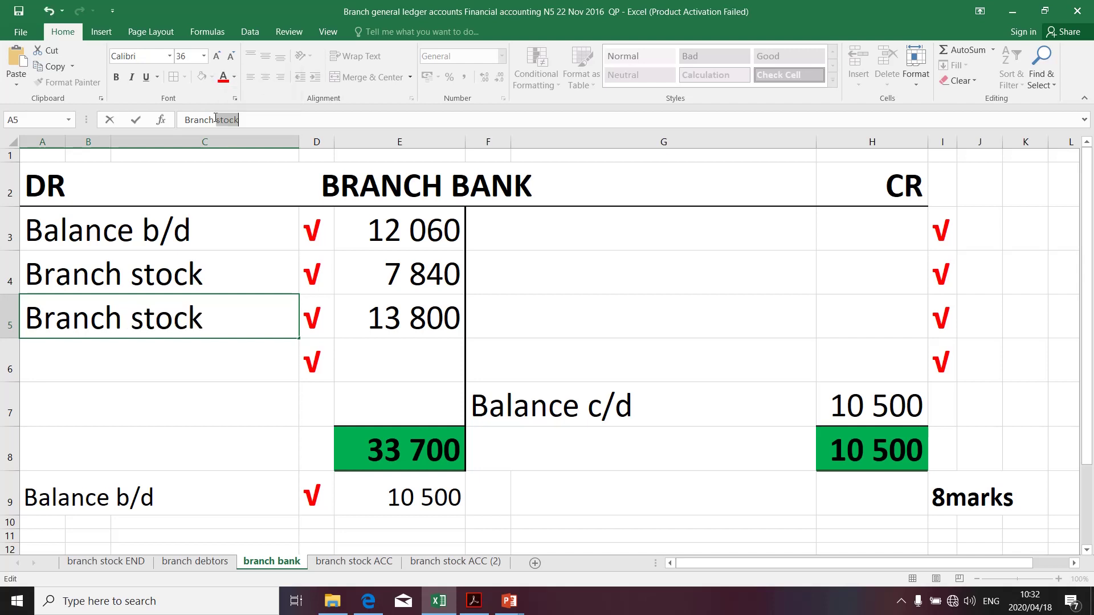
pyautogui.write('ors')
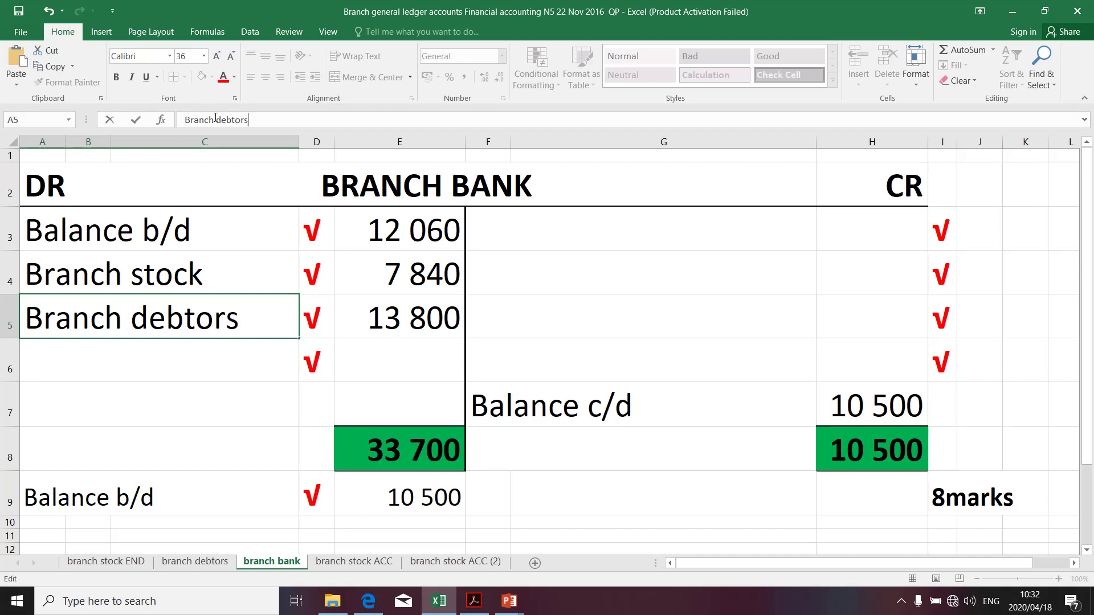
pyautogui.click(529, 349)
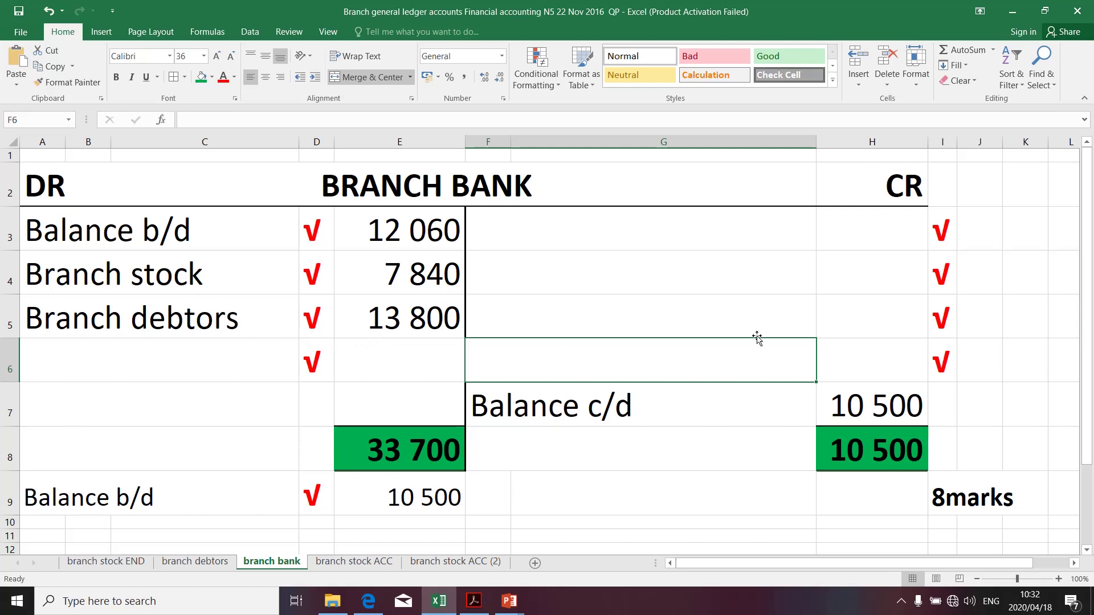
# - Copy the wages amount, 600, from the expenses paid by the branch in the question paper into H3 in Excel
pyautogui.hotkey('alt', 'Tab')
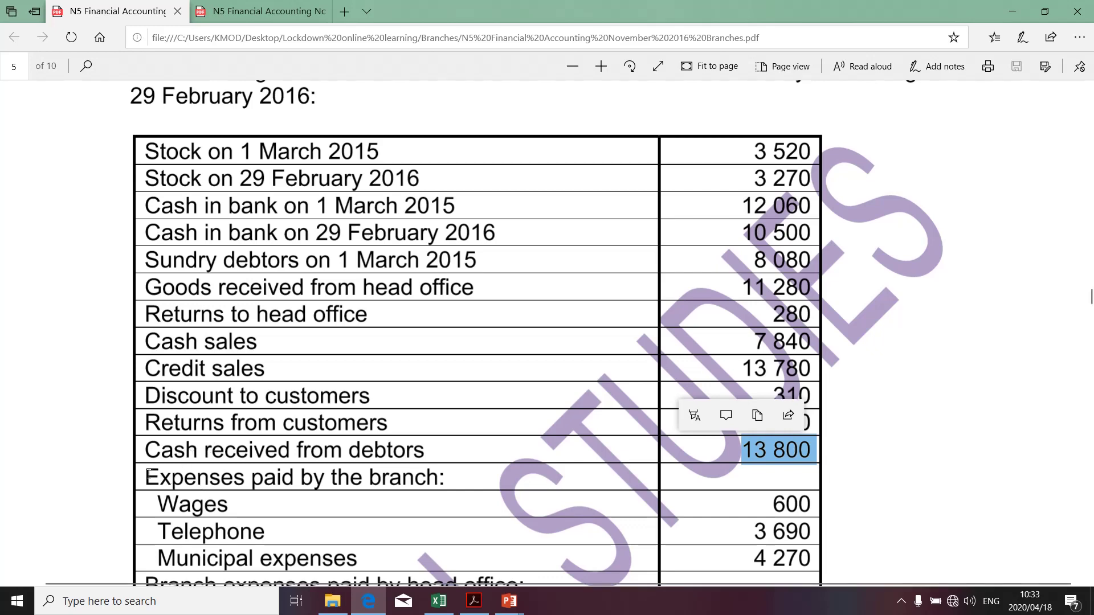
pyautogui.moveTo(148, 475); pyautogui.dragTo(420, 485)
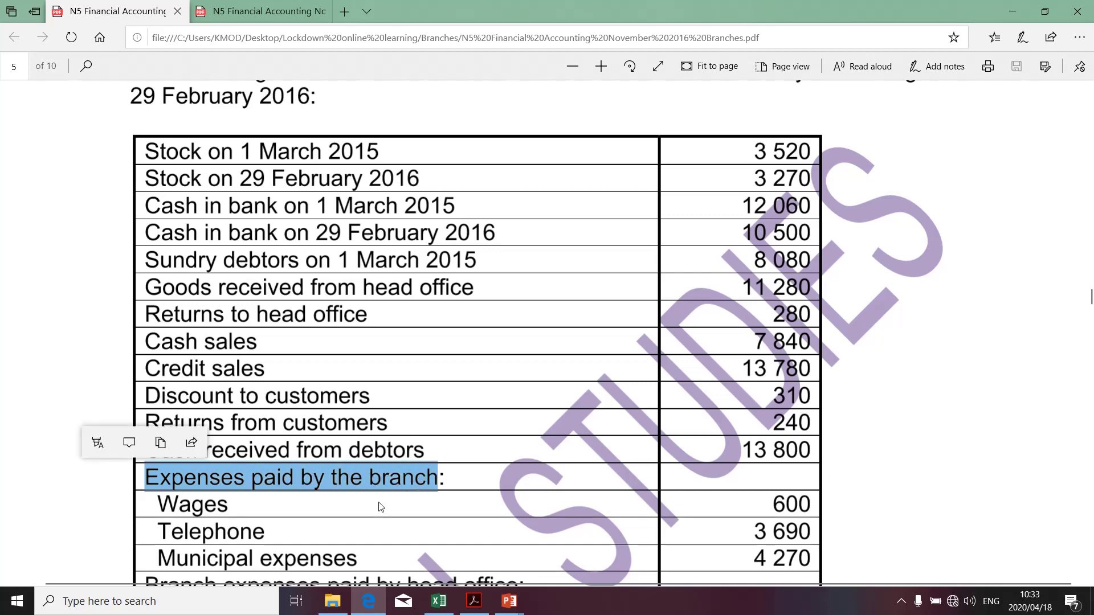
pyautogui.scroll(-1, 381, 507)
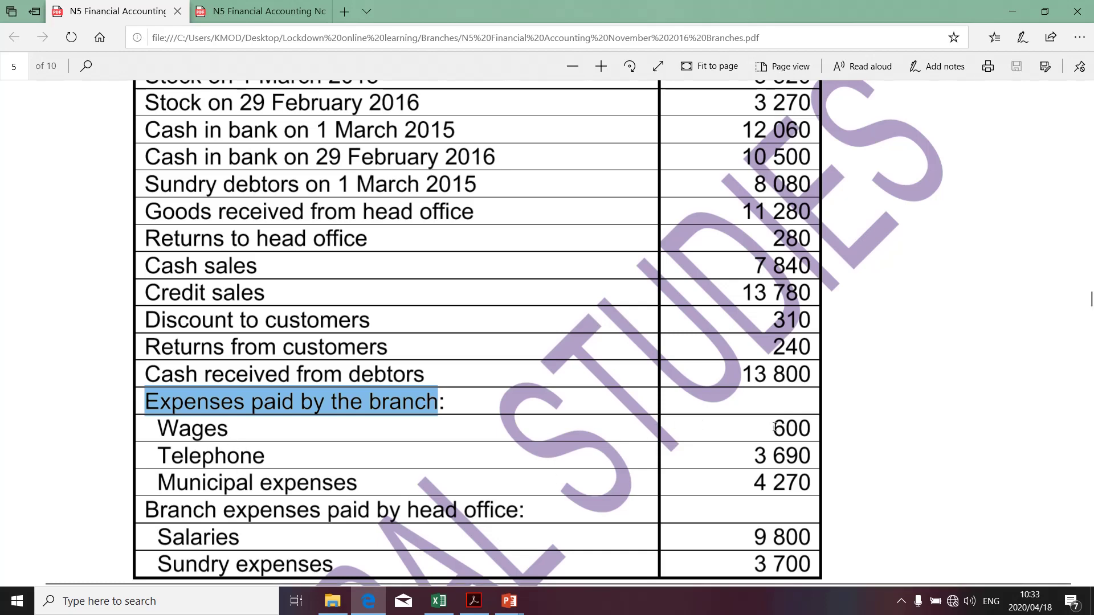
pyautogui.moveTo(774, 428); pyautogui.dragTo(813, 424)
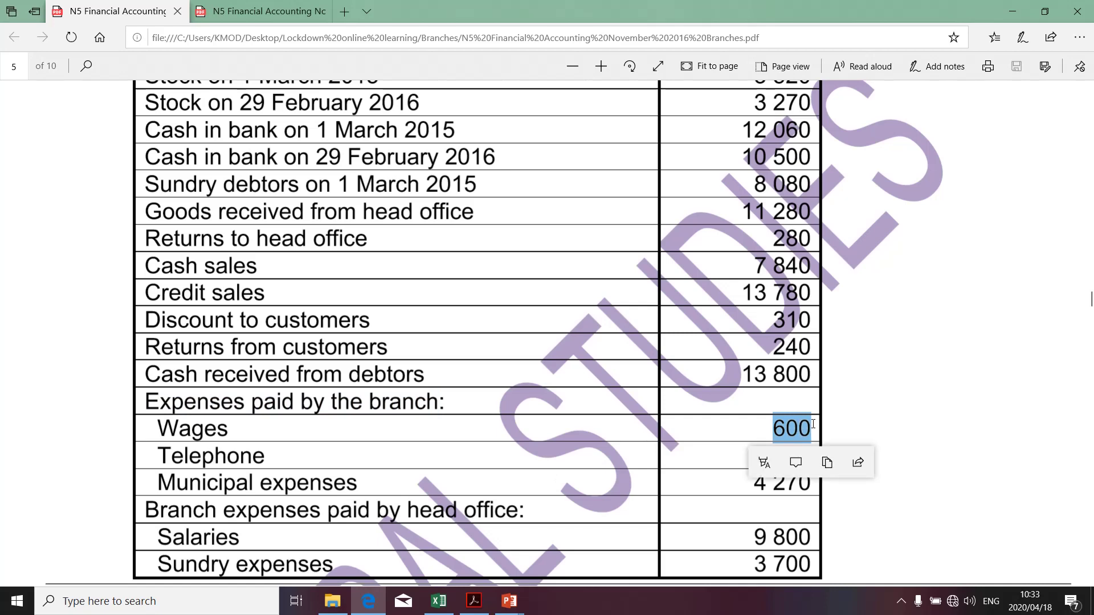
pyautogui.hotkey('alt', 'Tab')
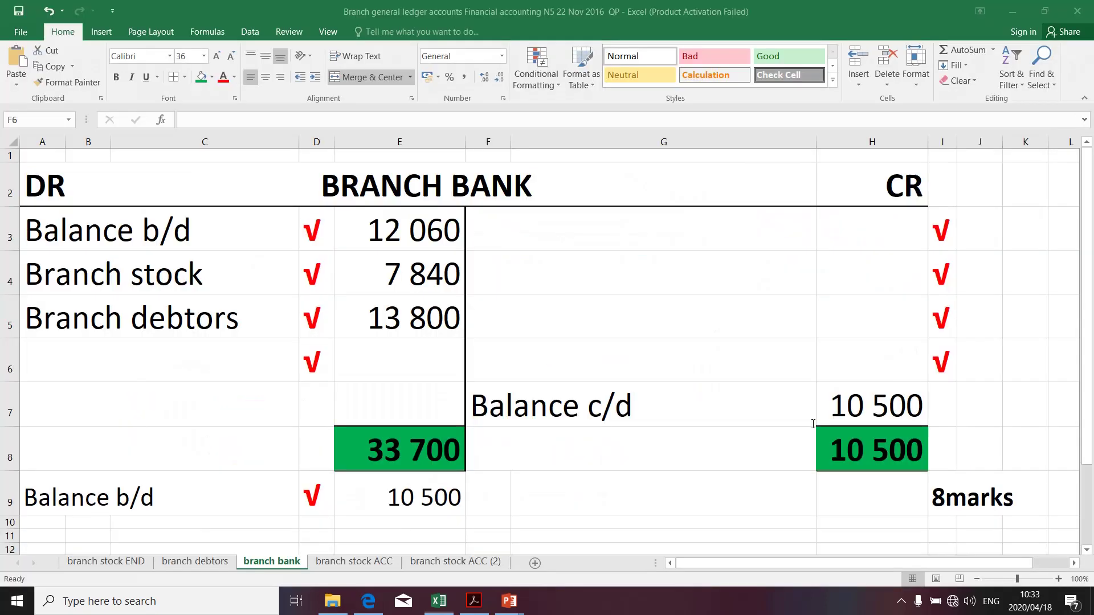
pyautogui.click(848, 245)
pyautogui.hotkey('ctrl', 'v')
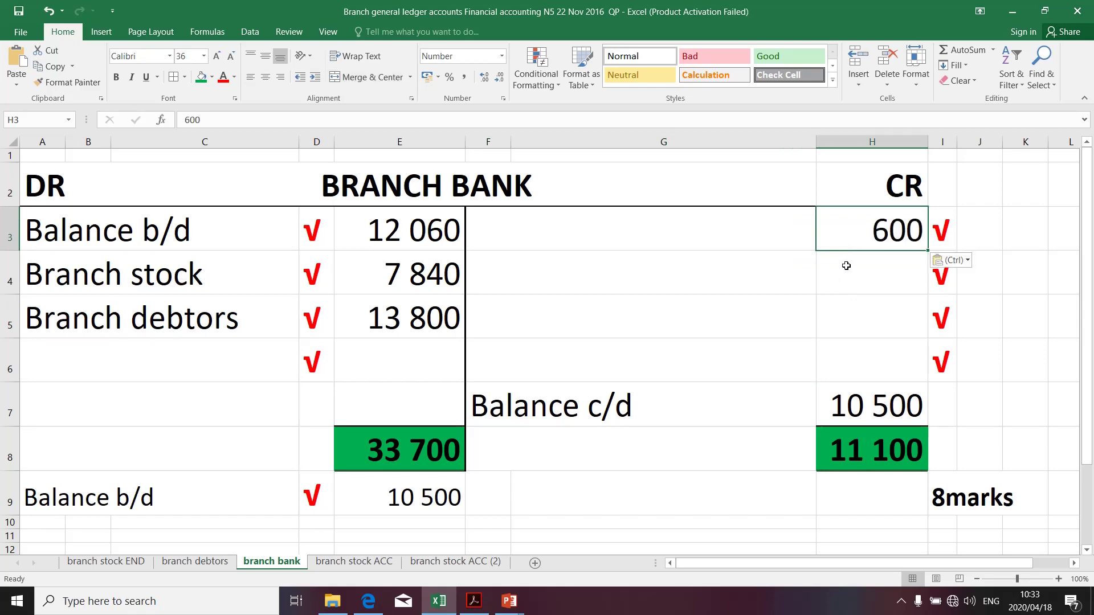
# - Copy the telephone amount, 3 690, from the expenses paid by the branch in the question paper into H4 in Excel
pyautogui.click(850, 272)
pyautogui.hotkey('alt', 'Tab')
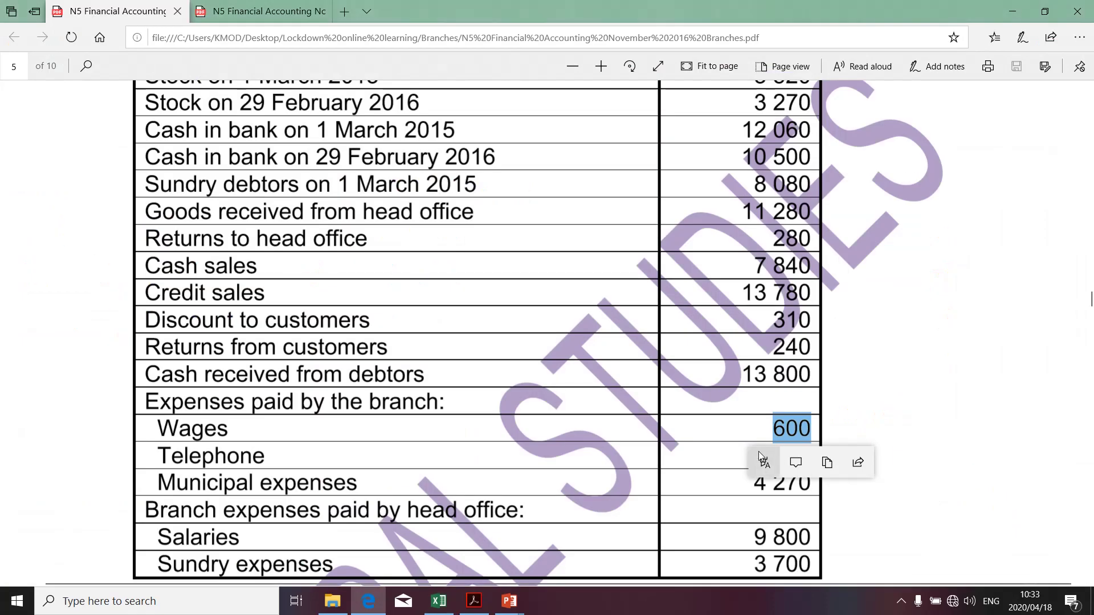
pyautogui.moveTo(704, 454); pyautogui.dragTo(800, 454)
pyautogui.hotkey('ctrl', 'c')
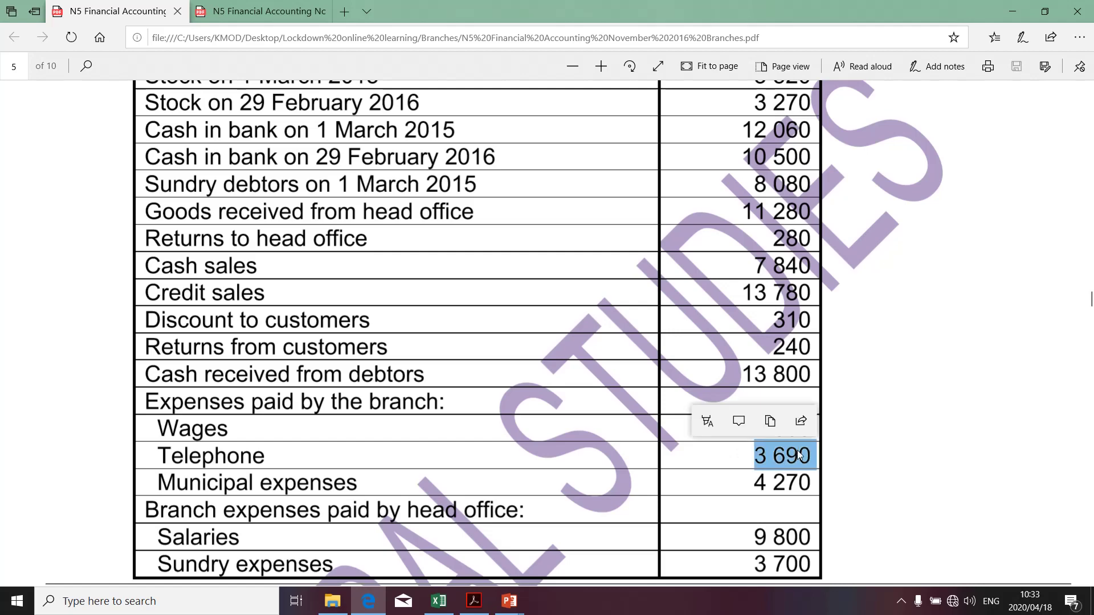
pyautogui.hotkey('alt', 'Tab')
pyautogui.hotkey('ctrl', 'v')
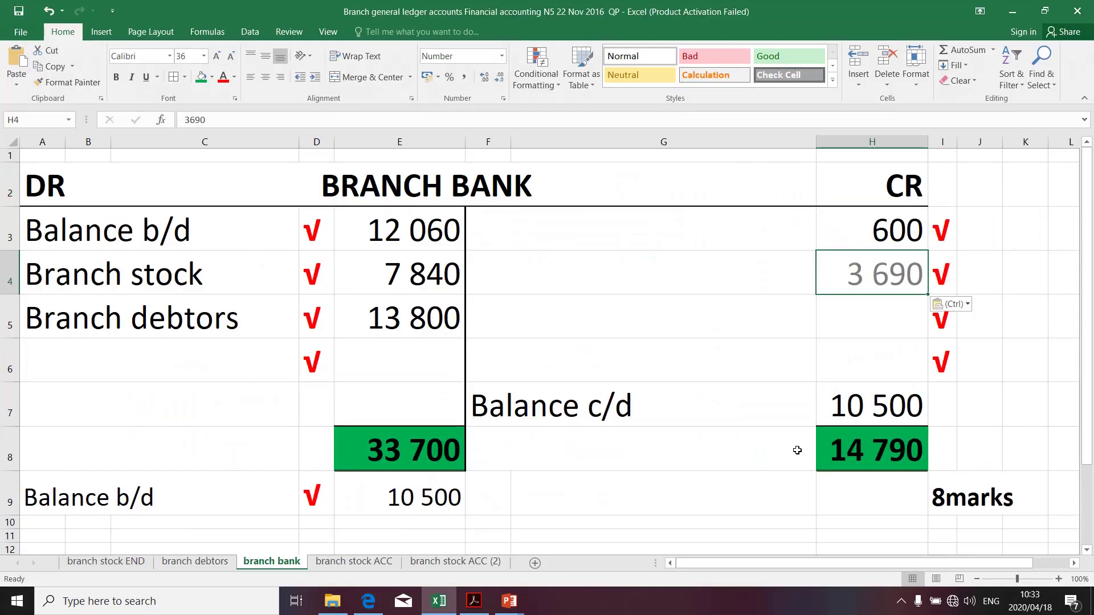
# - Copy the municipal expenses amount, 4 270, from the question paper into H5 of Excel's branch bank sheet
pyautogui.hotkey('alt', 'Tab')
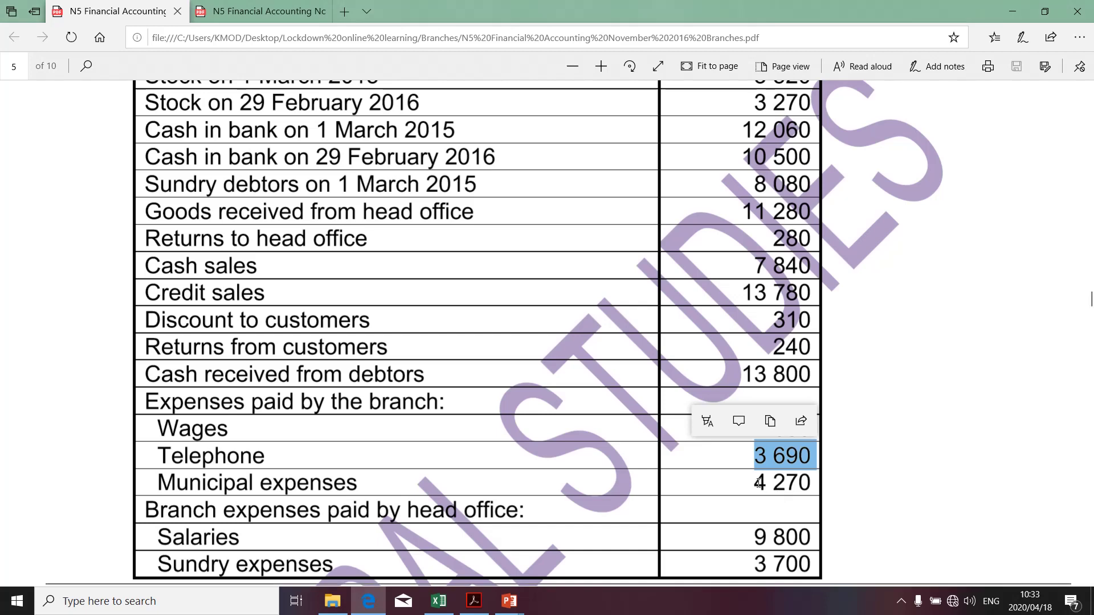
pyautogui.moveTo(759, 484); pyautogui.dragTo(802, 484)
pyautogui.hotkey('ctrl', 'c')
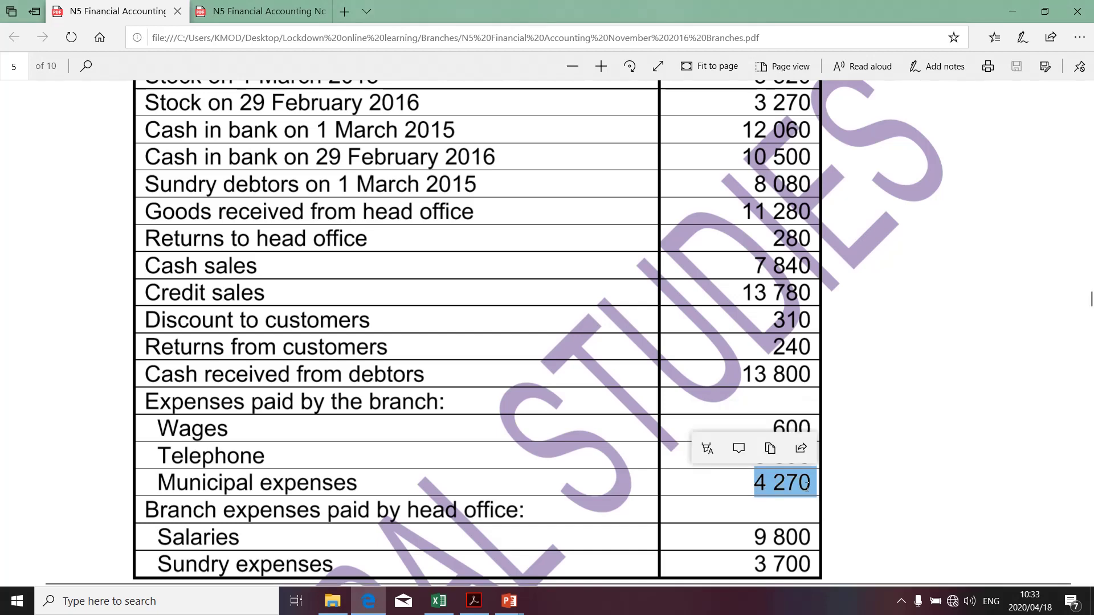
pyautogui.hotkey('alt', 'Tab')
pyautogui.click(856, 327)
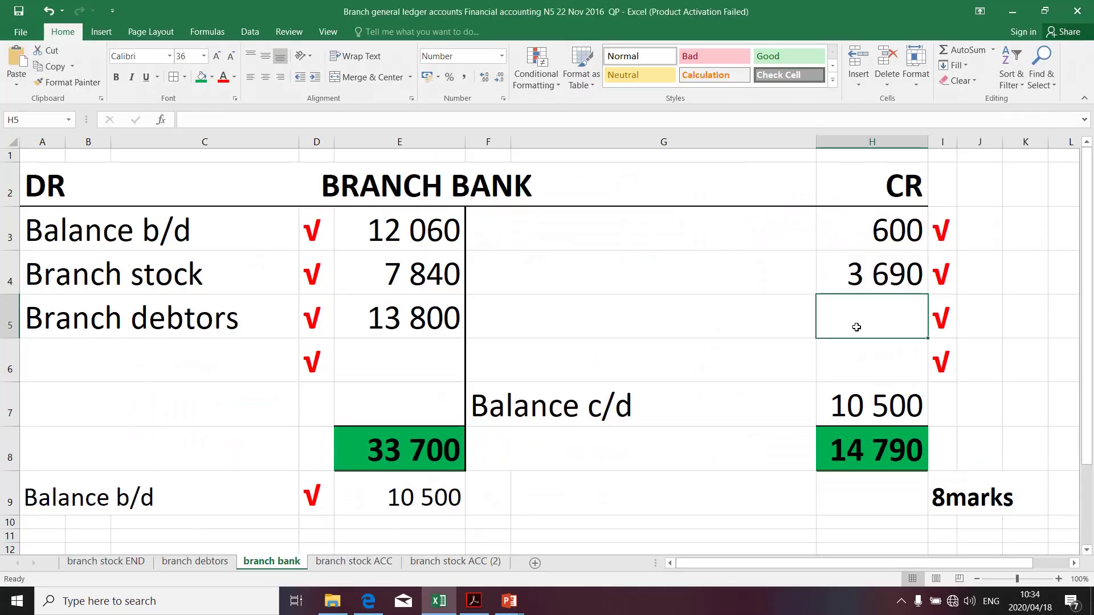
pyautogui.hotkey('ctrl', 'v')
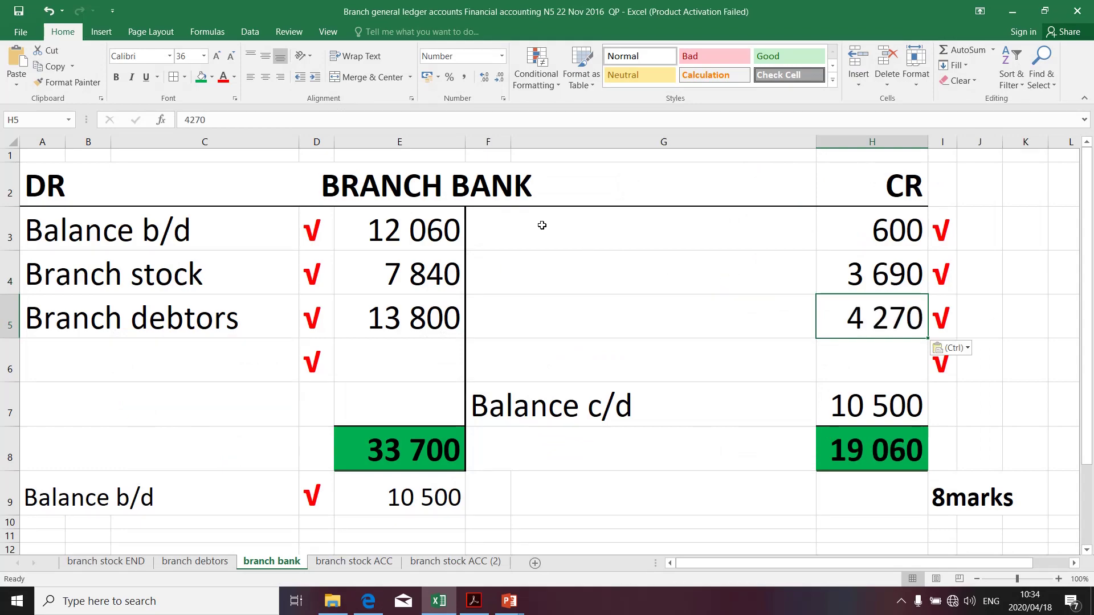
# - Label the wages credit entry in F3 "Branch wages"
pyautogui.click(542, 226)
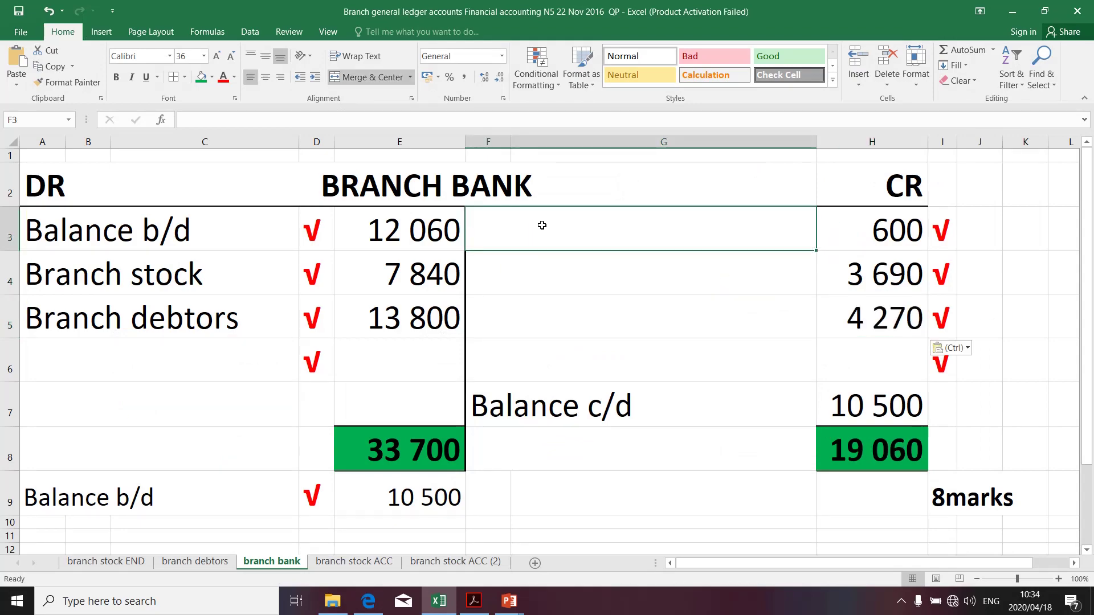
pyautogui.hotkey('alt', 'Tab')
pyautogui.hotkey('alt', 'Tab')
pyautogui.write('Branch')
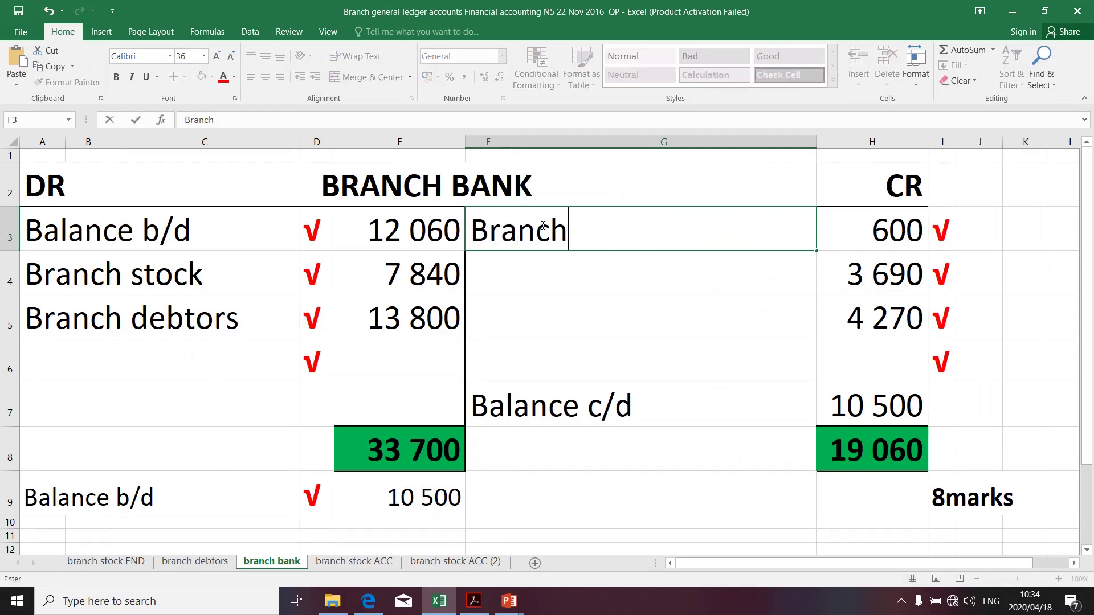
pyautogui.write(' wages')
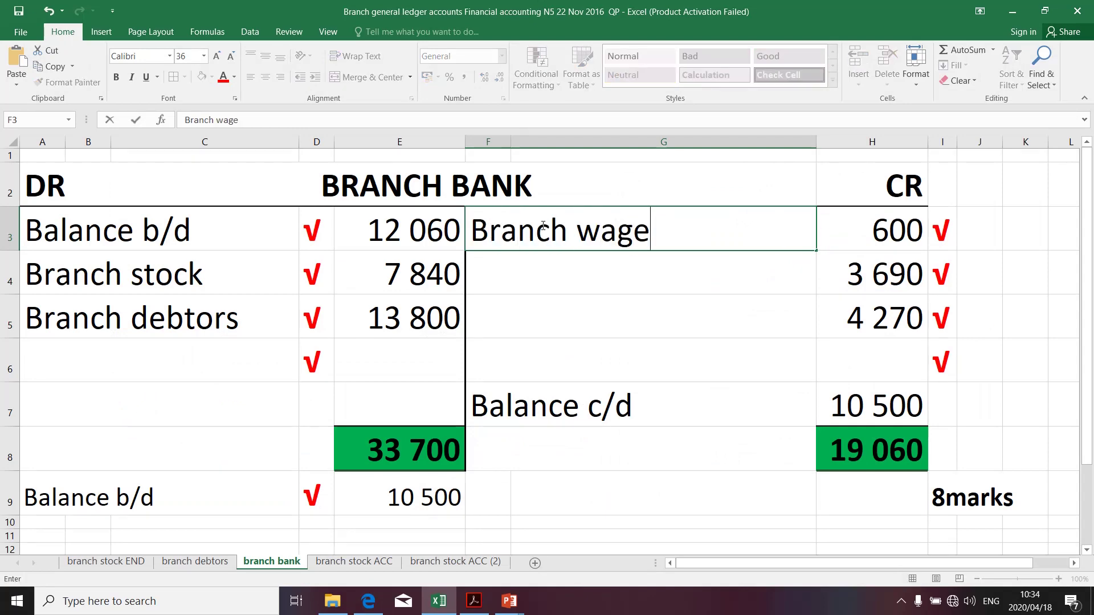
pyautogui.click(537, 267)
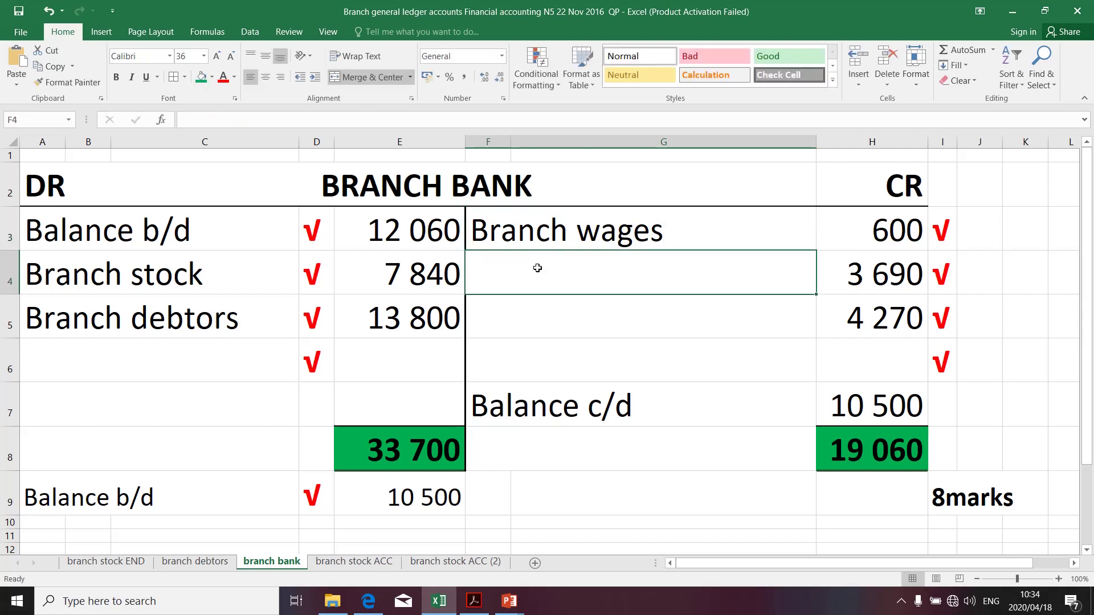
# - Fill the Branch wages label from F3 down to F5 and change the copy in F4 to "Branch telephone"
pyautogui.click(627, 237)
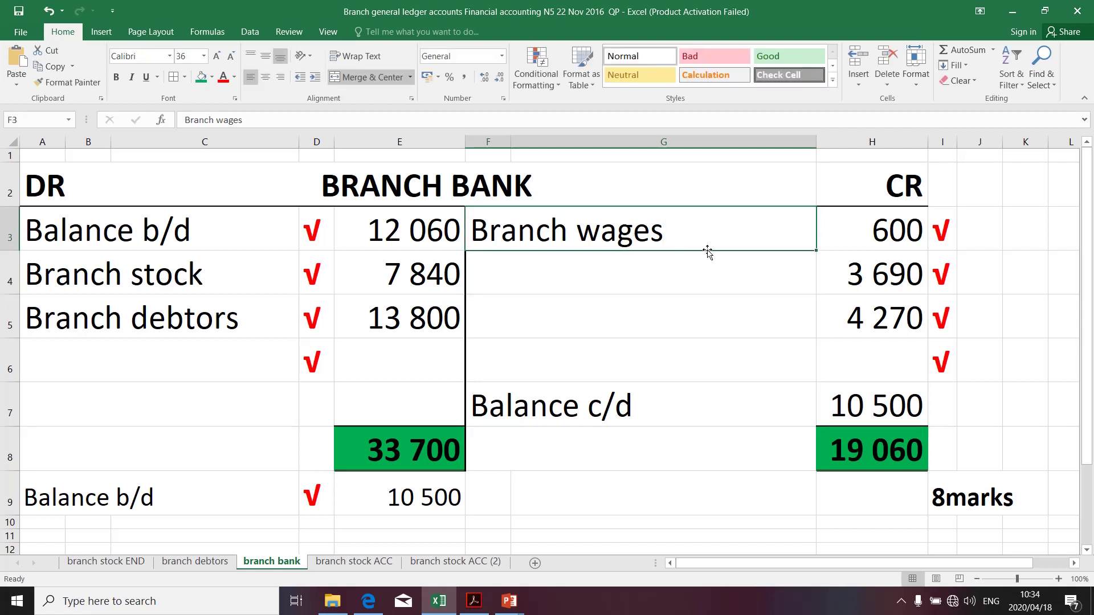
pyautogui.moveTo(817, 251); pyautogui.dragTo(816, 335)
pyautogui.click(647, 276)
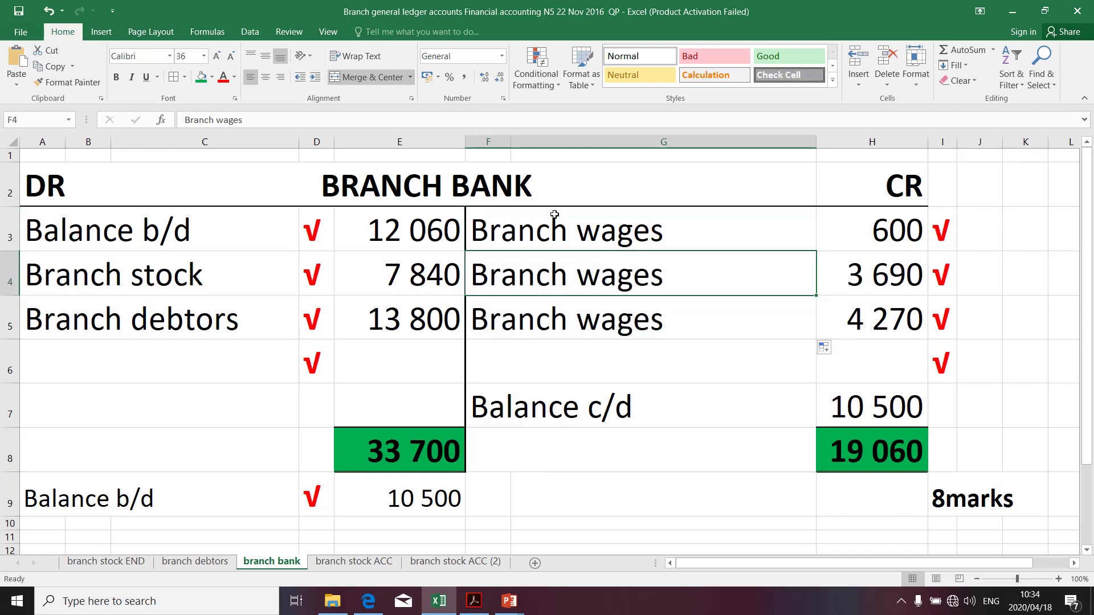
pyautogui.moveTo(248, 118); pyautogui.dragTo(220, 117)
pyautogui.write('te')
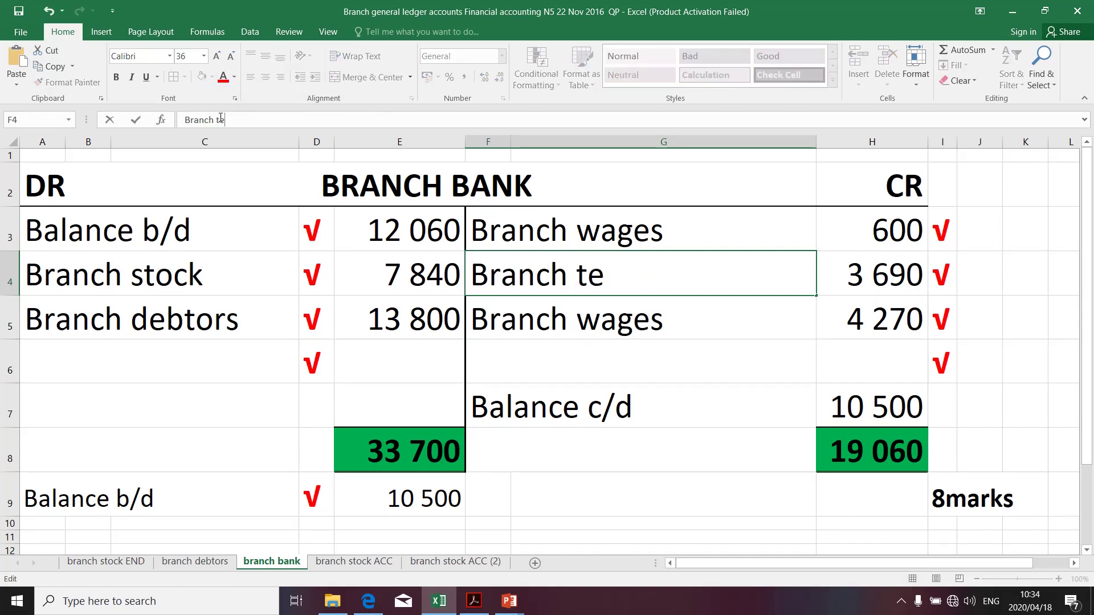
pyautogui.write('lephone')
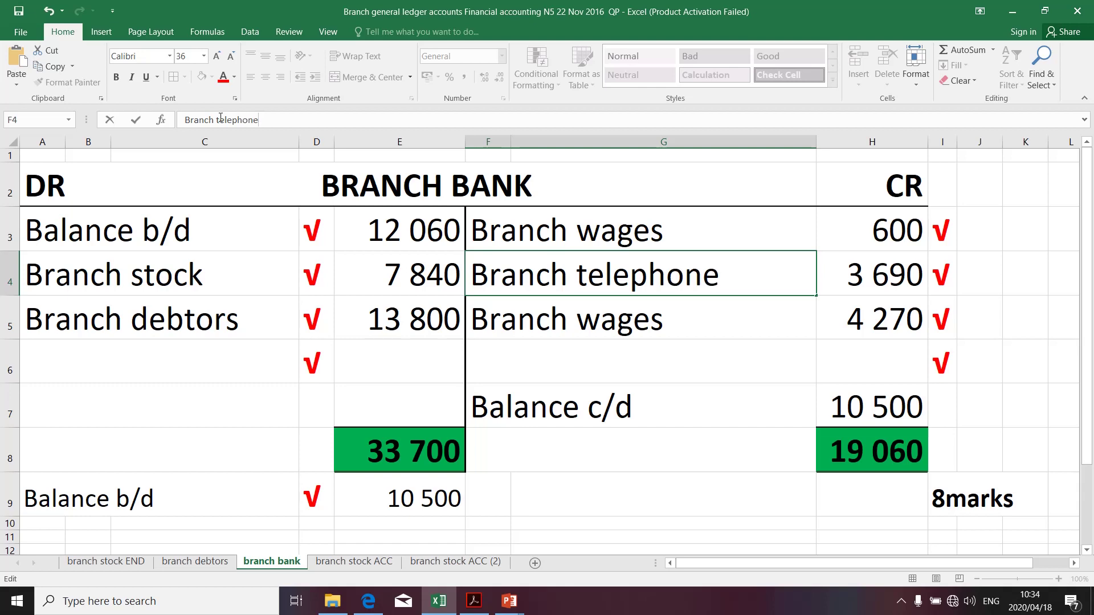
# - Change the copied label in F5 to "Branch municipal"
pyautogui.click(539, 322)
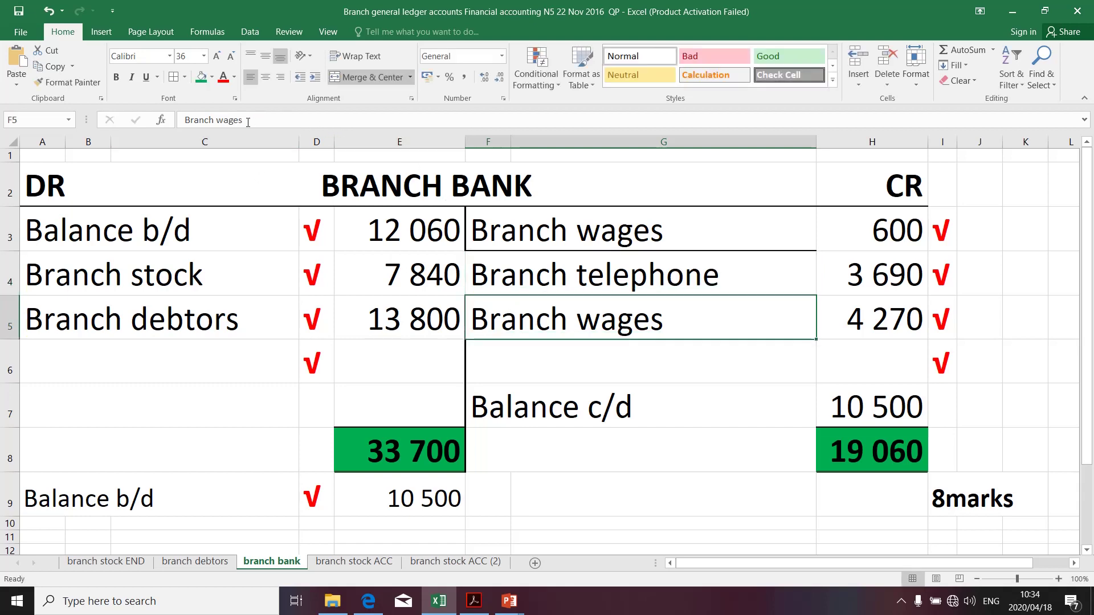
pyautogui.moveTo(245, 120); pyautogui.dragTo(218, 118)
pyautogui.write('municipl')
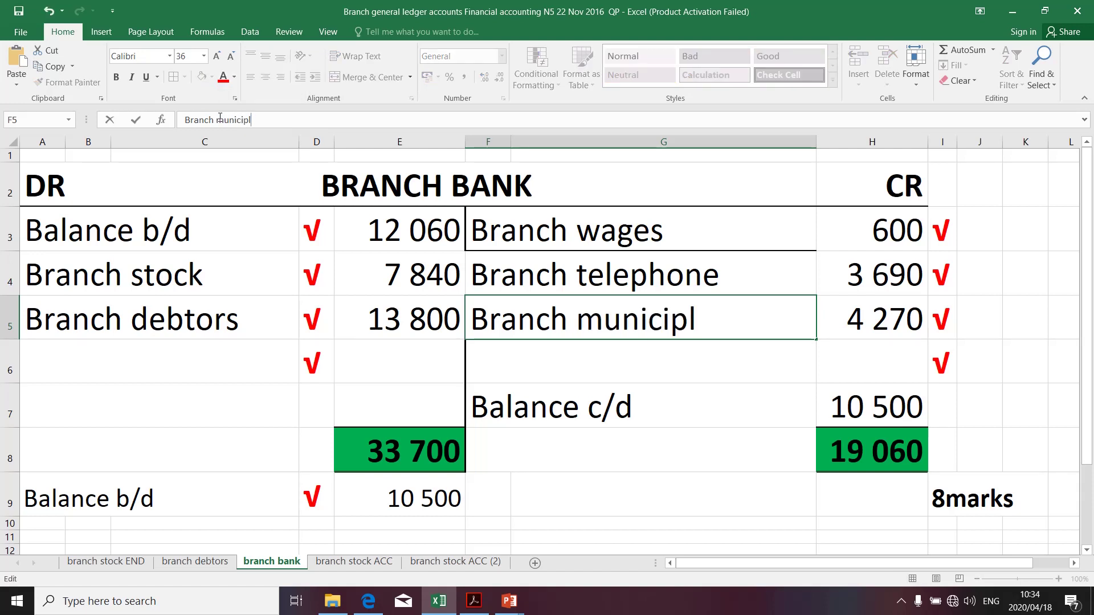
pyautogui.press('BackSpace')
pyautogui.write('al')
pyautogui.click(598, 387)
# - Examine the question paper's statement on cash transferred to head office and its cash in bank figure on 29 February 2016
pyautogui.hotkey('alt', 'Tab')
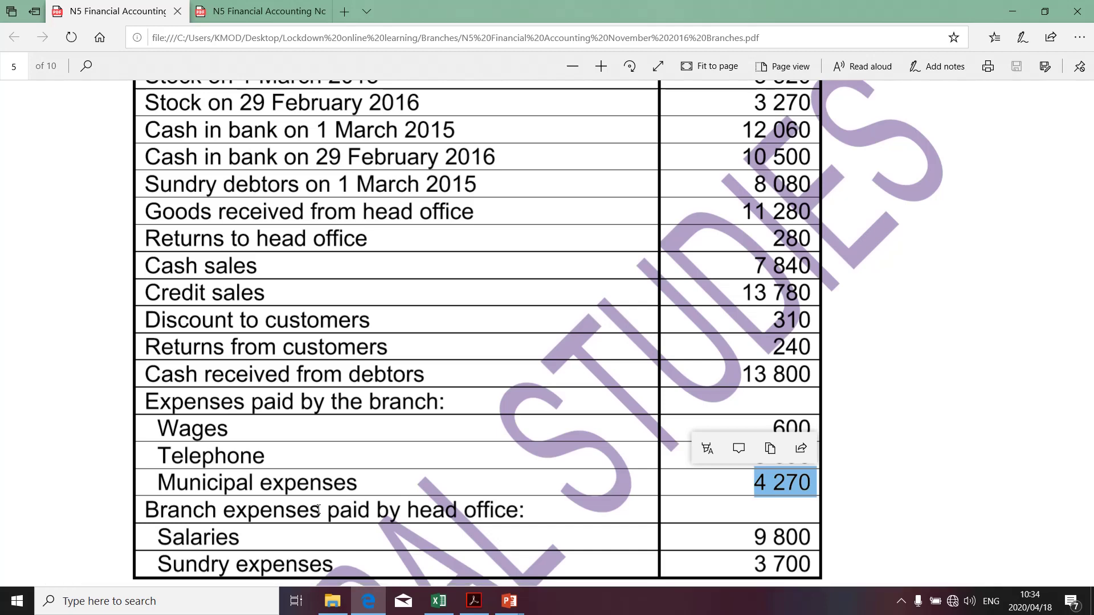
pyautogui.scroll(1, 318, 509)
pyautogui.scroll(-5, 318, 509)
pyautogui.scroll(3, 318, 509)
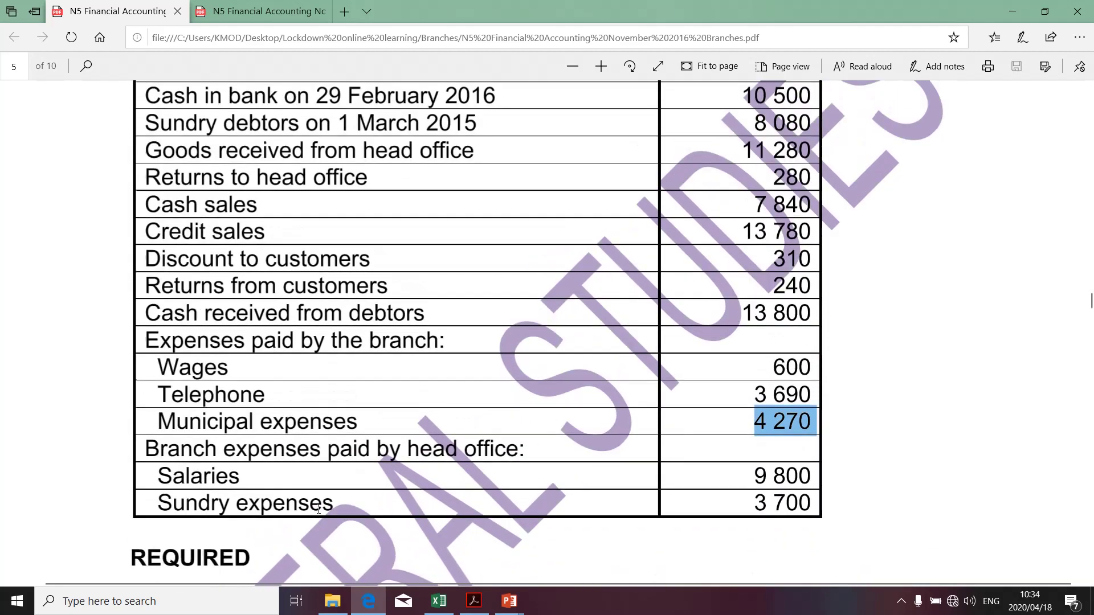
pyautogui.scroll(5, 318, 509)
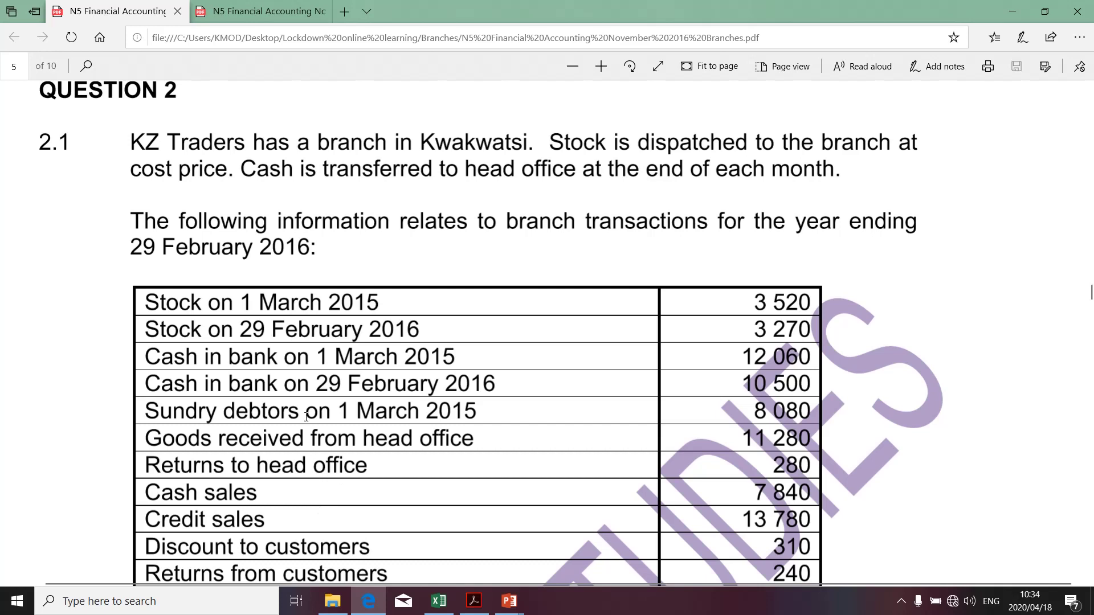
pyautogui.moveTo(242, 170); pyautogui.dragTo(548, 171)
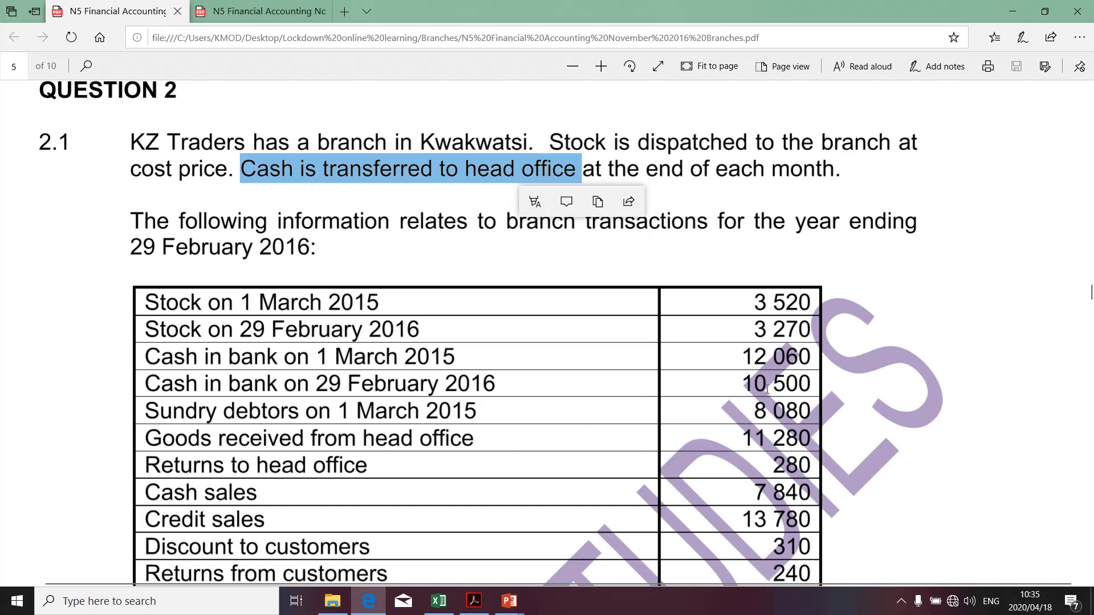
pyautogui.moveTo(737, 374); pyautogui.dragTo(827, 377)
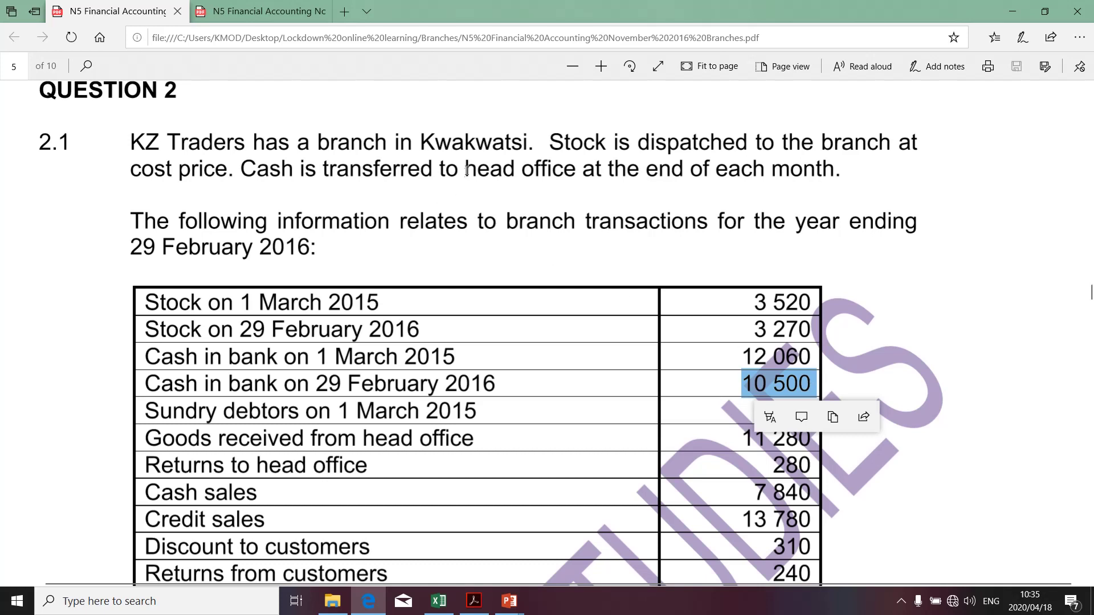
pyautogui.moveTo(465, 170); pyautogui.dragTo(494, 172)
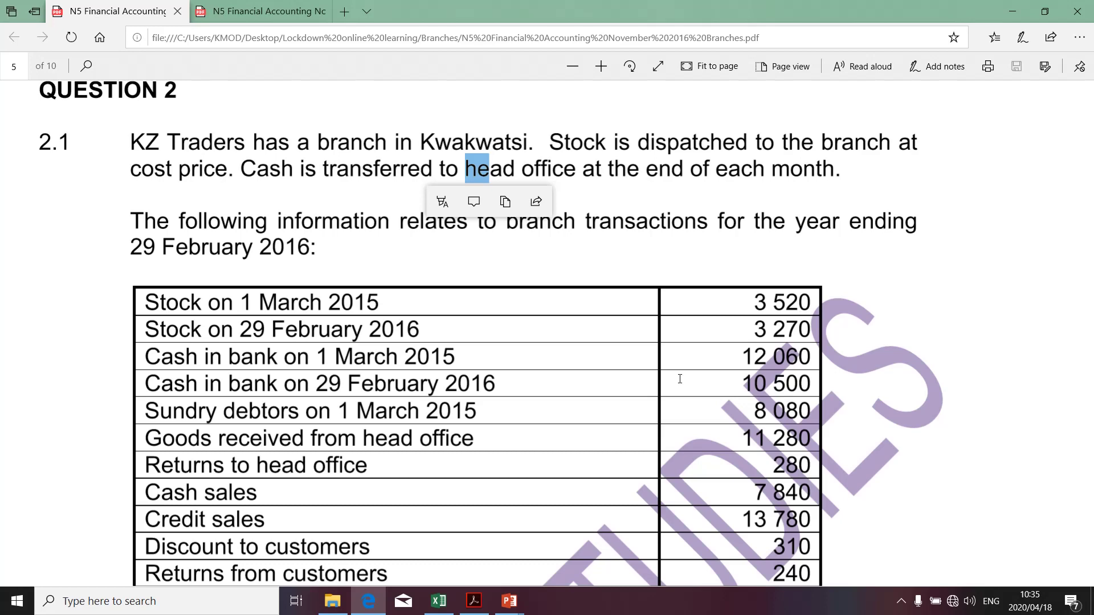
# - Return to Excel and shade the credit side total in H8 red
pyautogui.hotkey('alt', 'Tab')
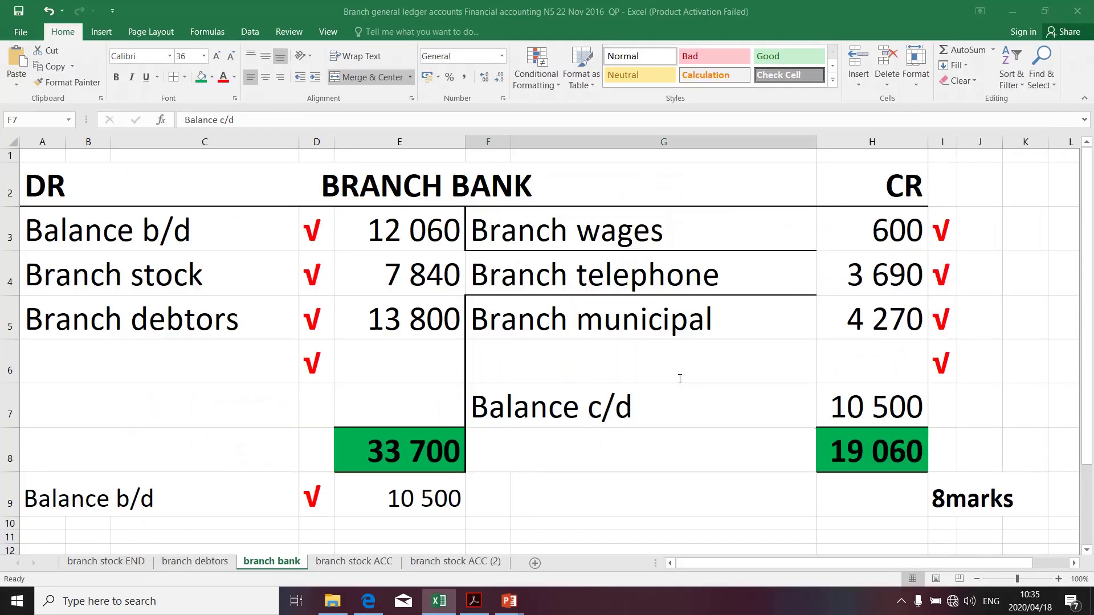
pyautogui.click(680, 388)
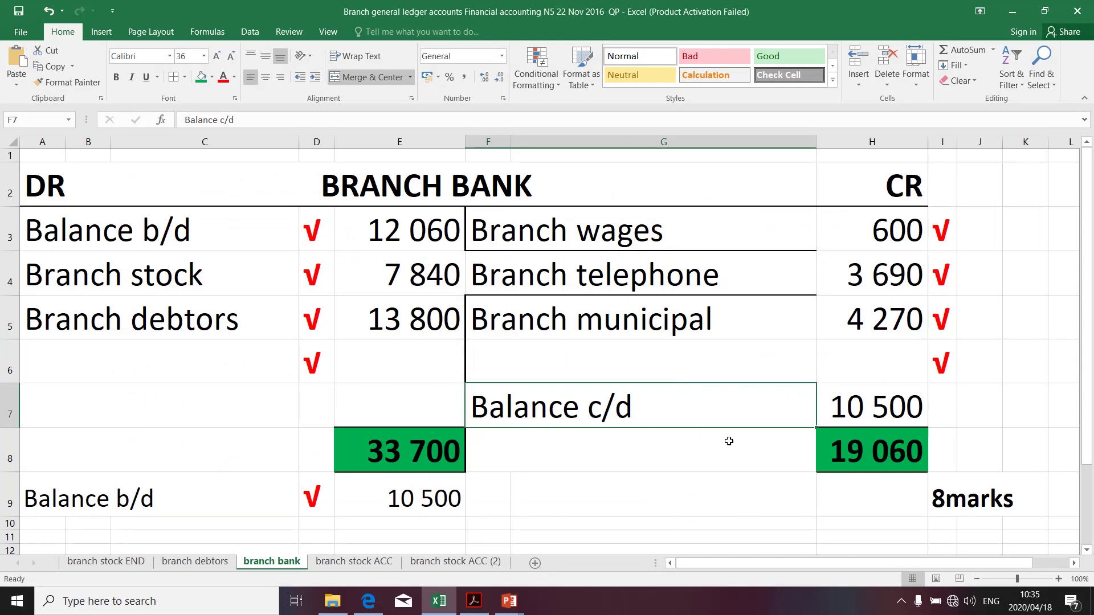
pyautogui.click(858, 446)
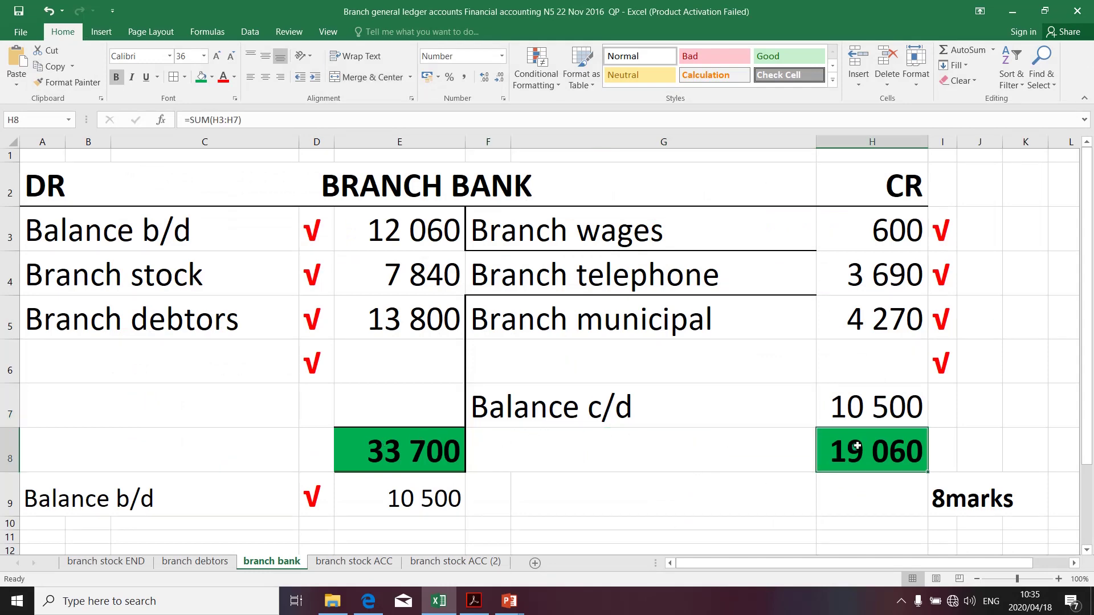
pyautogui.click(212, 80)
pyautogui.click(212, 184)
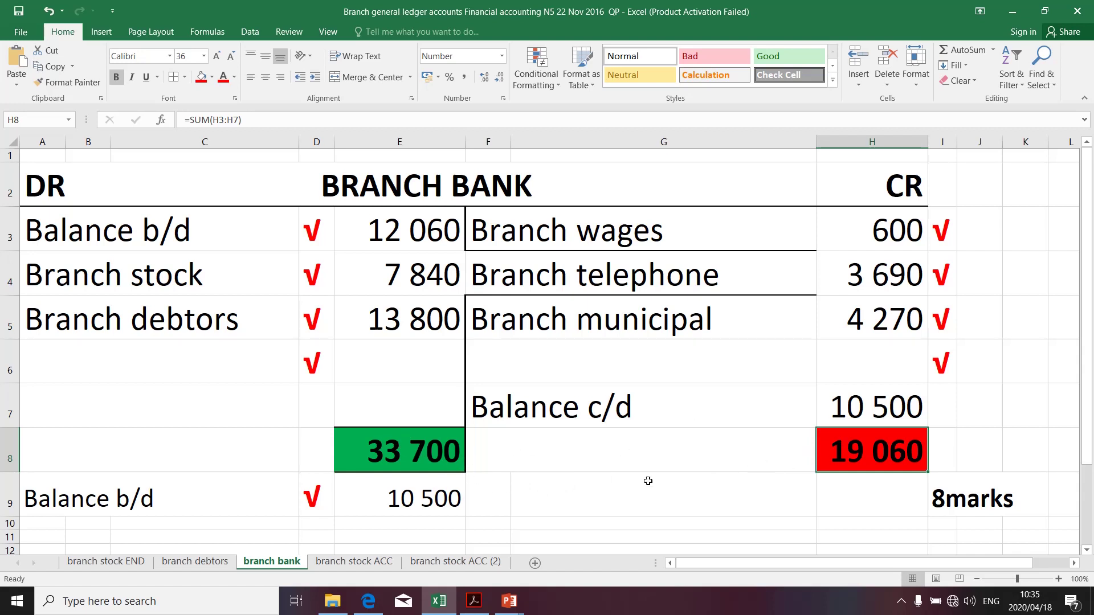
pyautogui.click(444, 463)
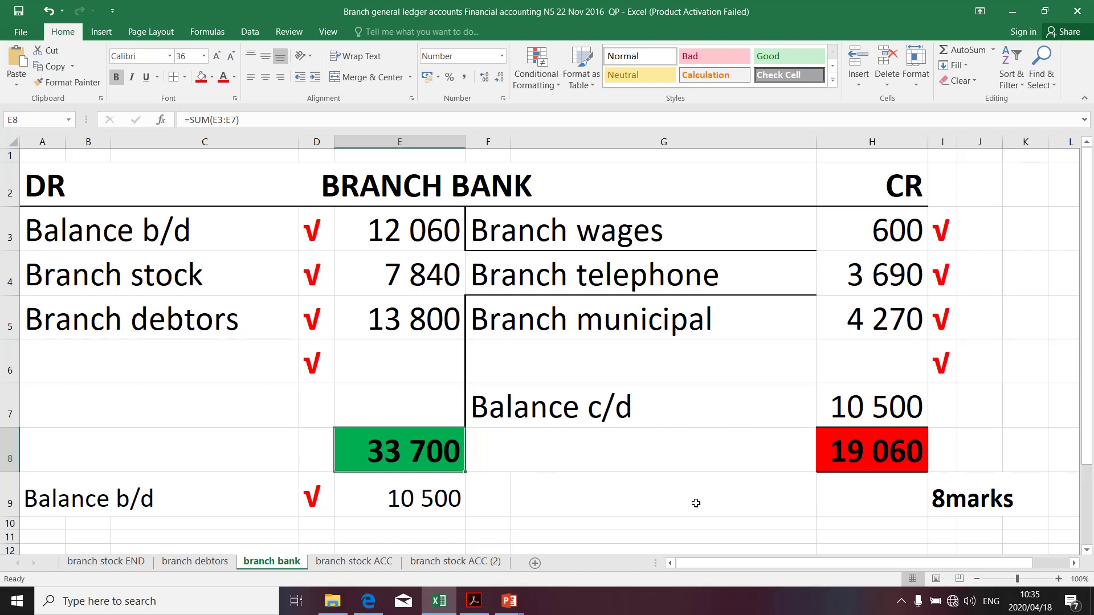
pyautogui.click(847, 462)
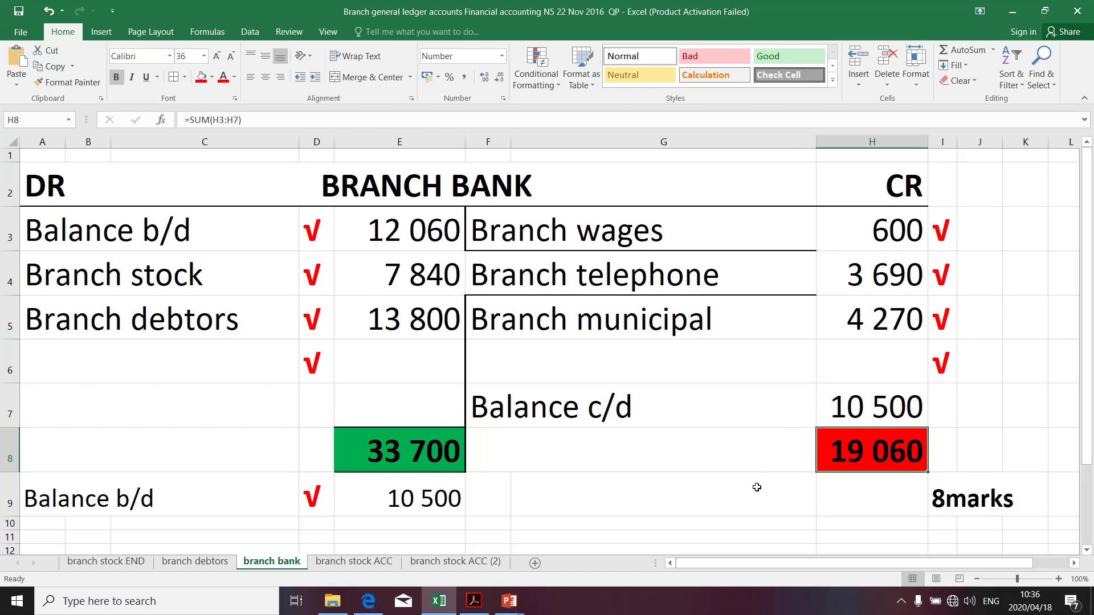
# - Calculate the cash transferred to head office in H6 with the formula =E8-SUM(H3:H5)-H7
pyautogui.click(868, 370)
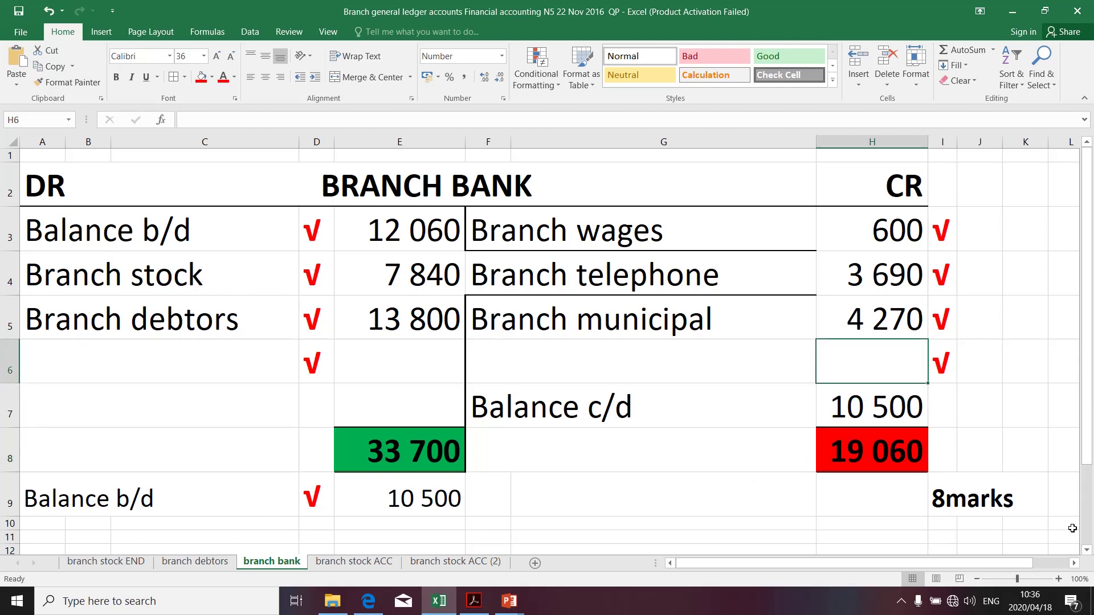
pyautogui.write('=')
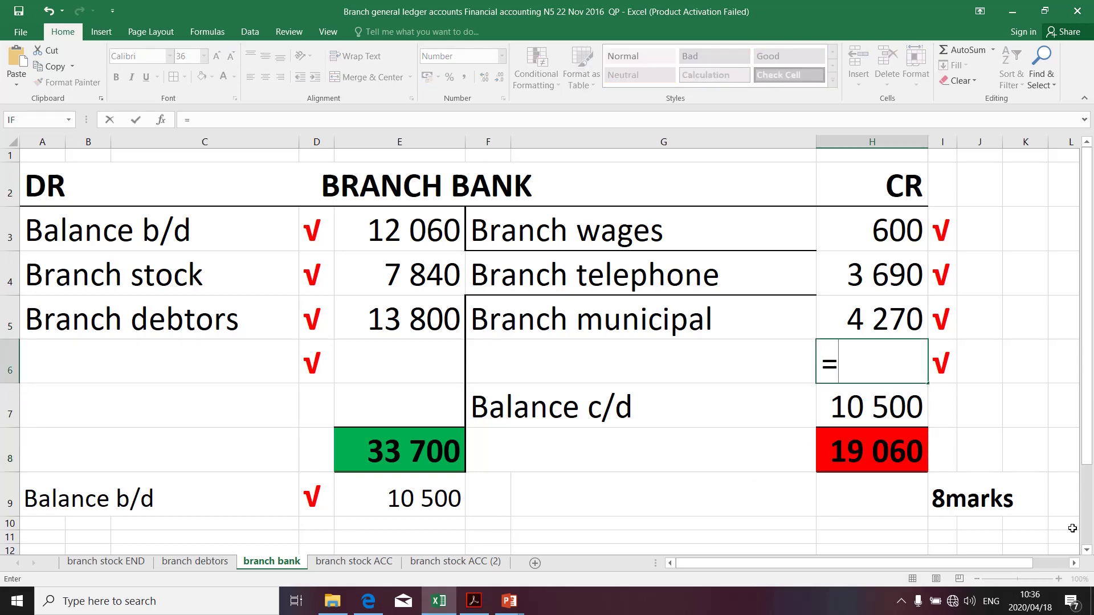
pyautogui.click(436, 459)
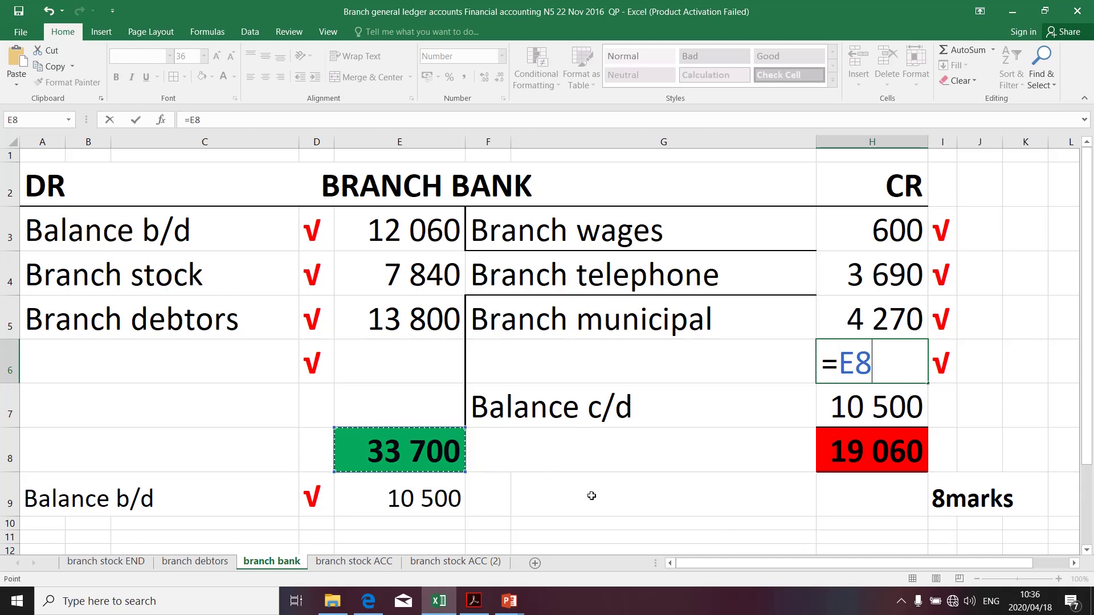
pyautogui.write('-')
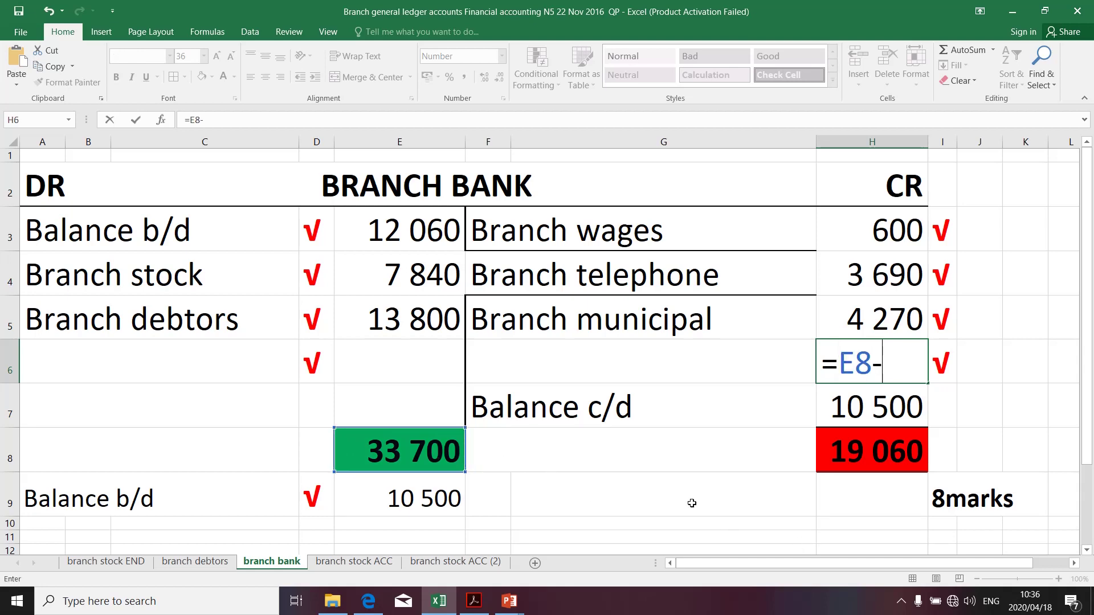
pyautogui.write('sum(')
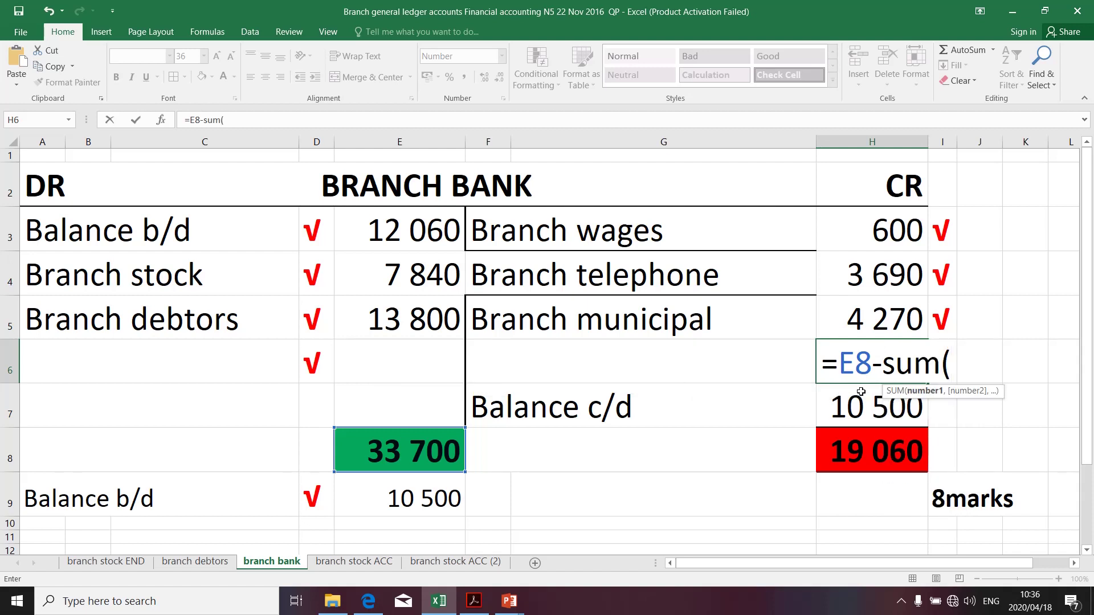
pyautogui.moveTo(881, 231); pyautogui.dragTo(882, 305)
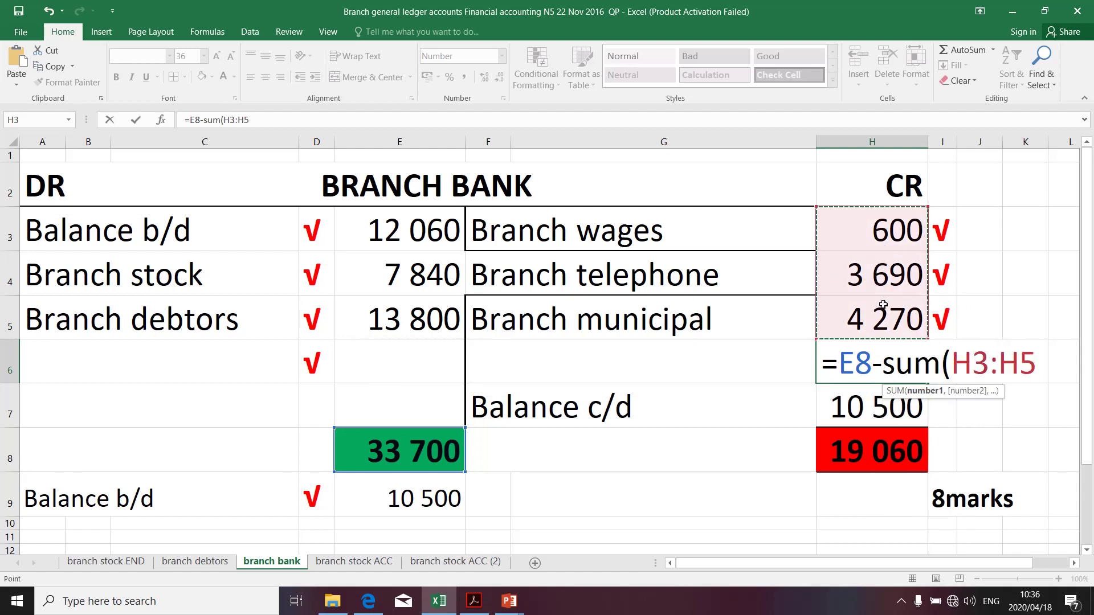
pyautogui.write(')')
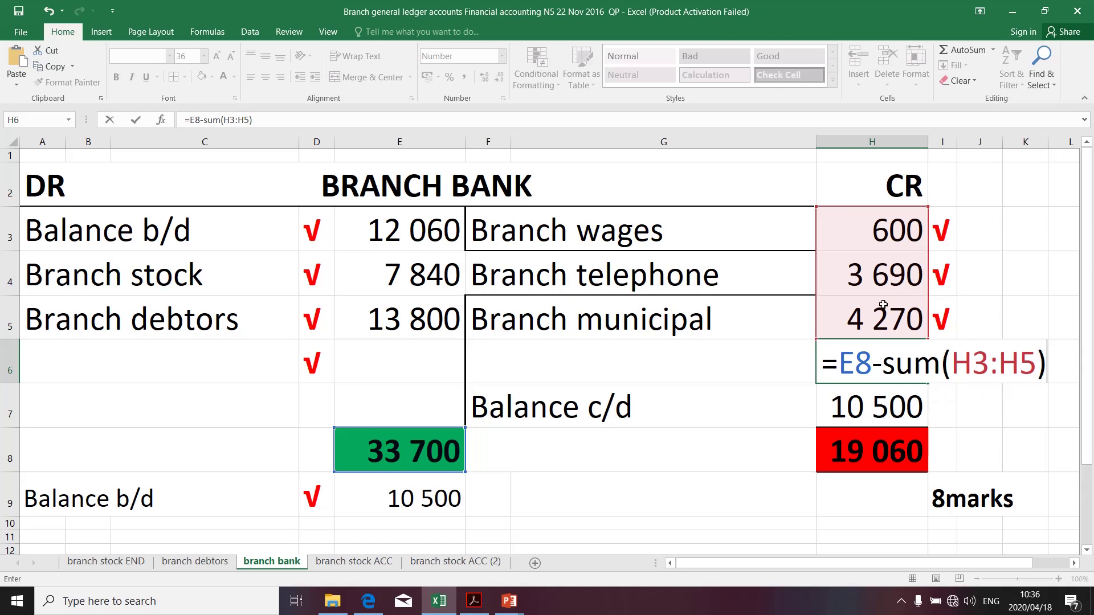
pyautogui.write('-')
pyautogui.click(867, 401)
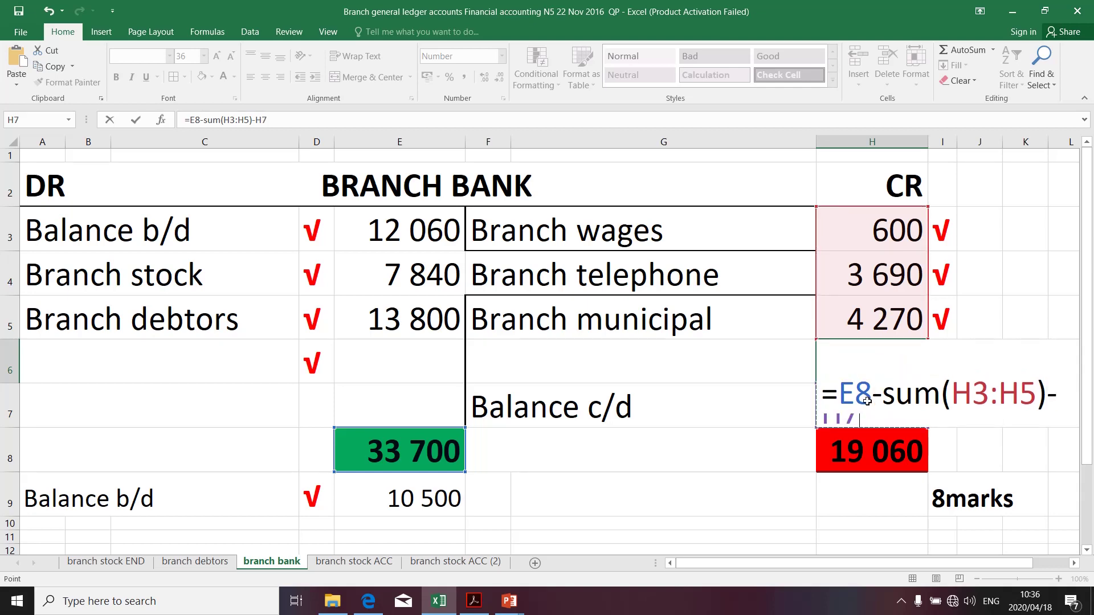
pyautogui.press('Return')
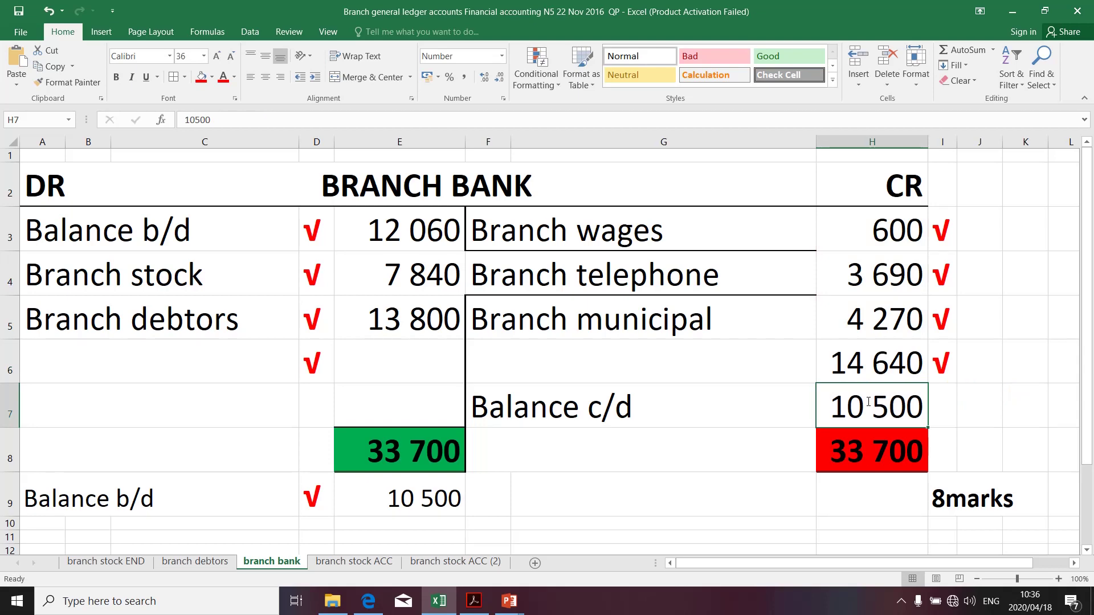
# - Label the credit entry in F6 "Head office bank"
pyautogui.click(496, 367)
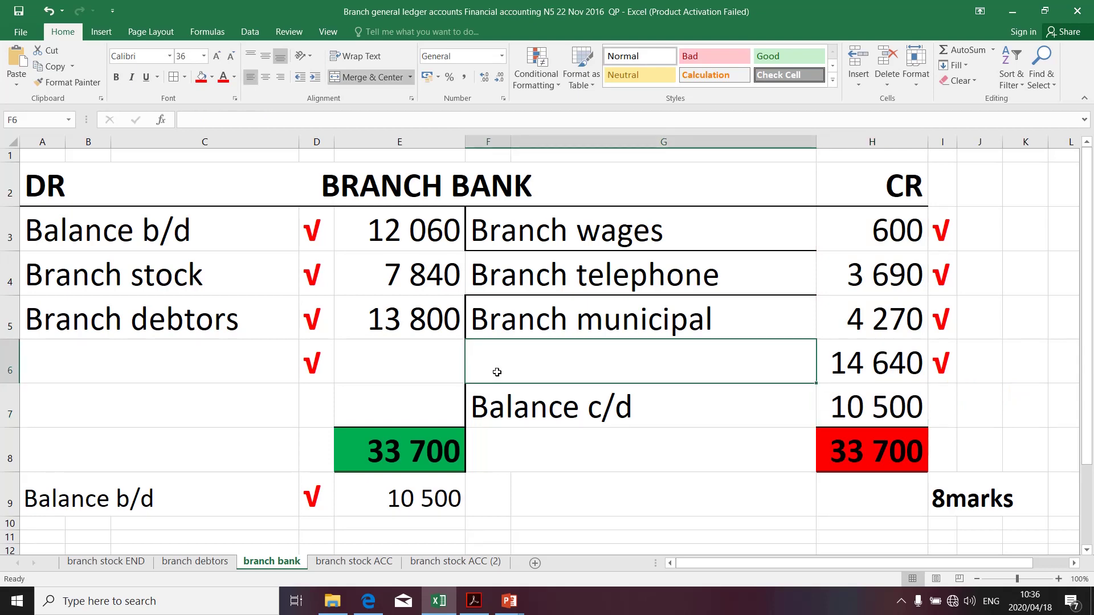
pyautogui.write('Head o')
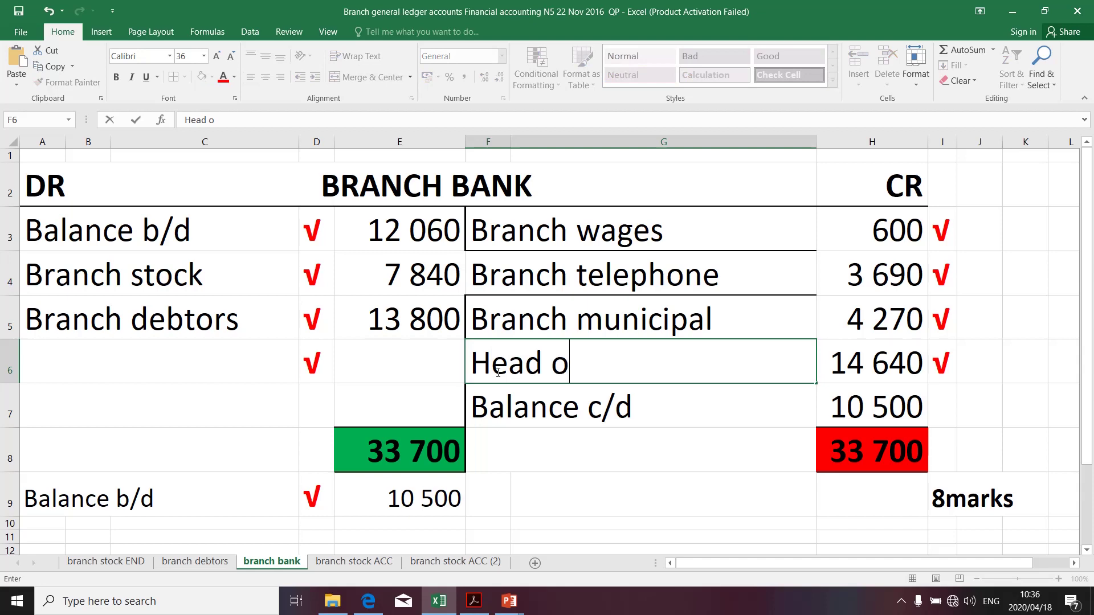
pyautogui.write('ffice ')
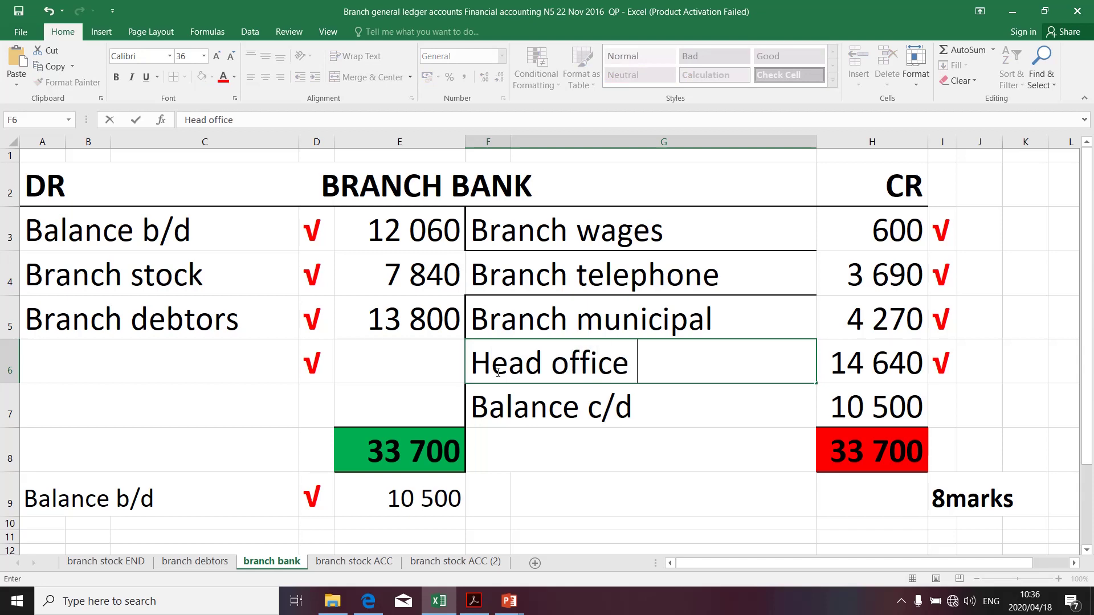
pyautogui.write('bank')
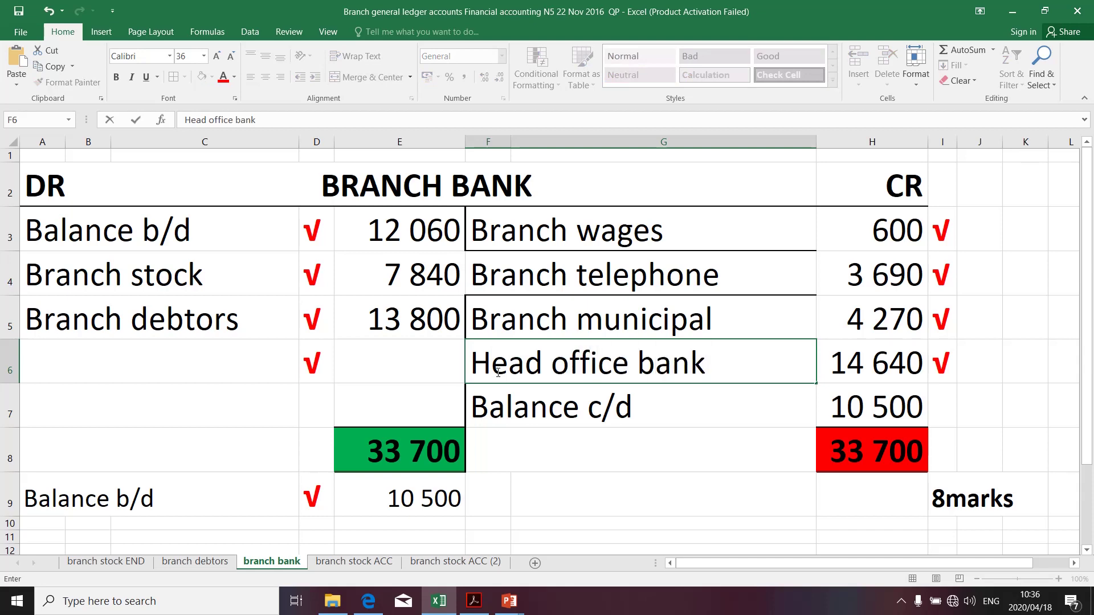
pyautogui.click(675, 455)
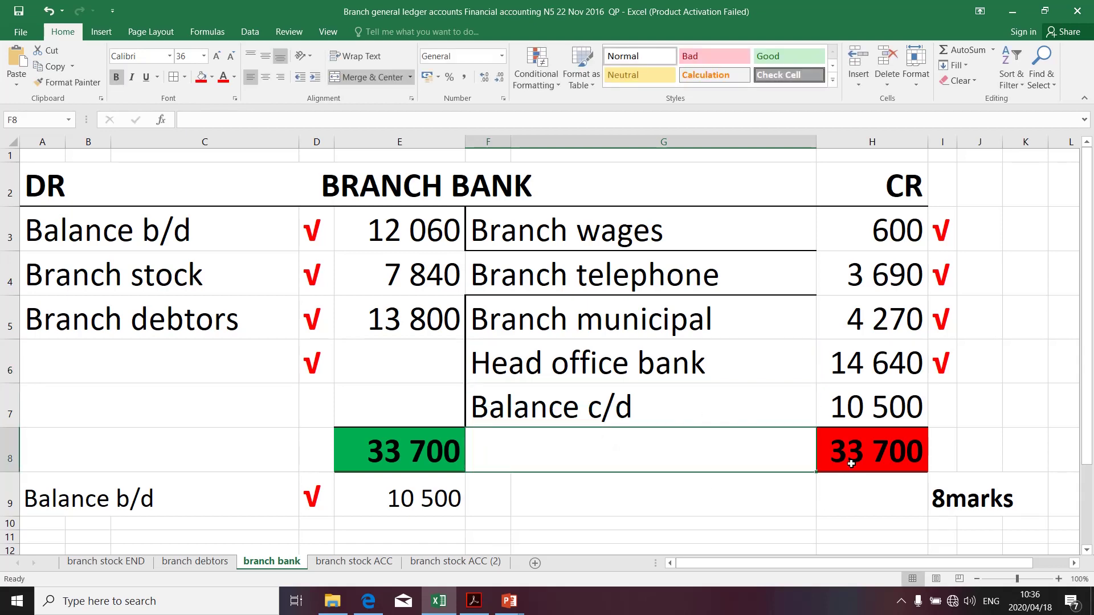
# - Copy the green formatting of the debit total in E8 onto the credit total in H8
pyautogui.click(436, 458)
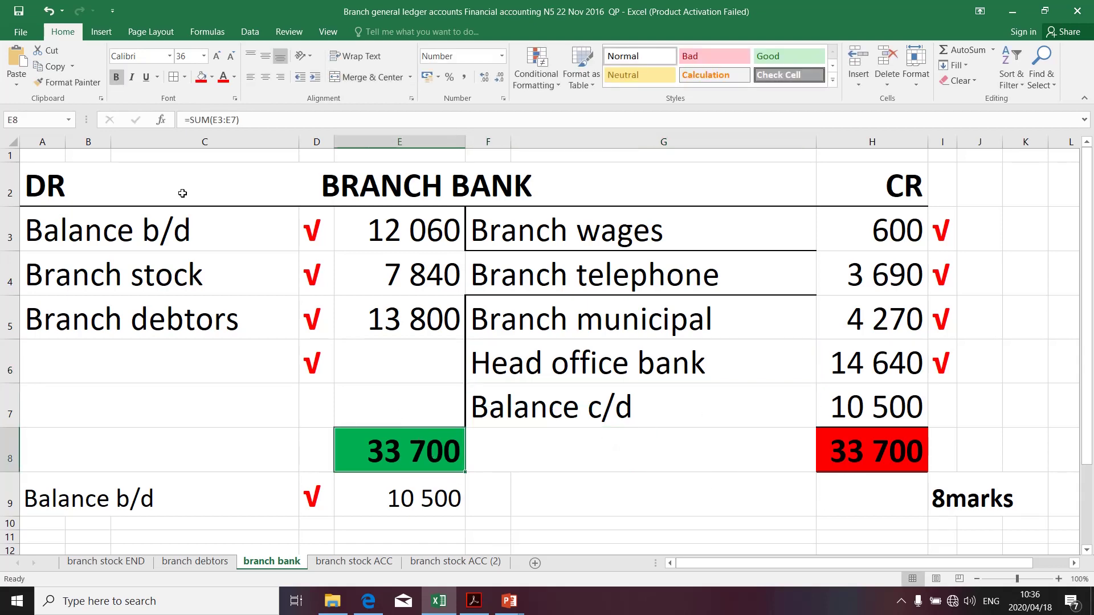
pyautogui.click(70, 79)
pyautogui.click(890, 456)
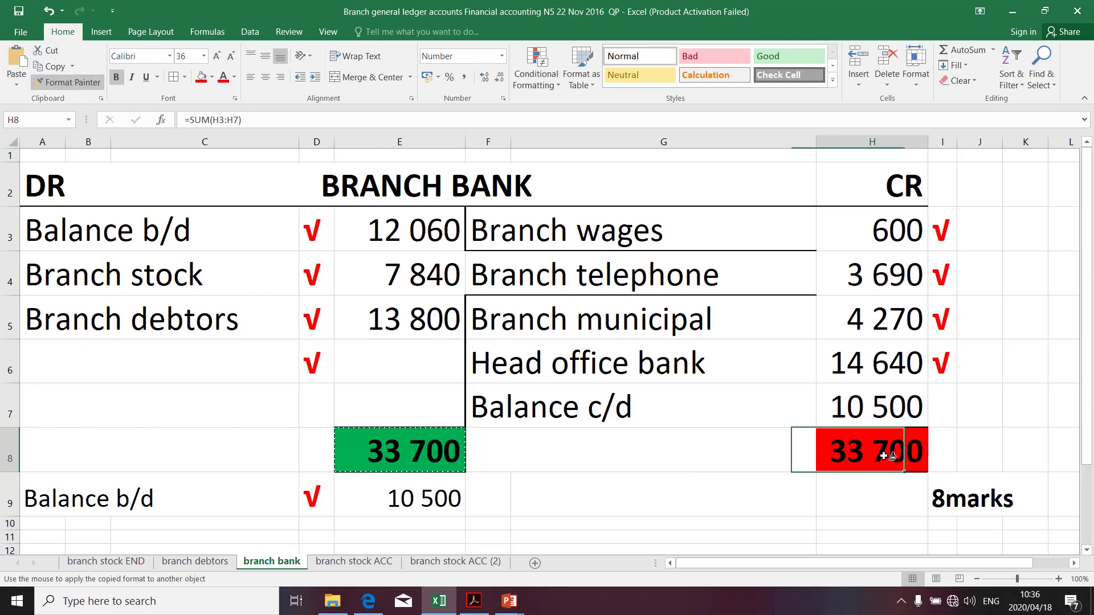
pyautogui.click(839, 514)
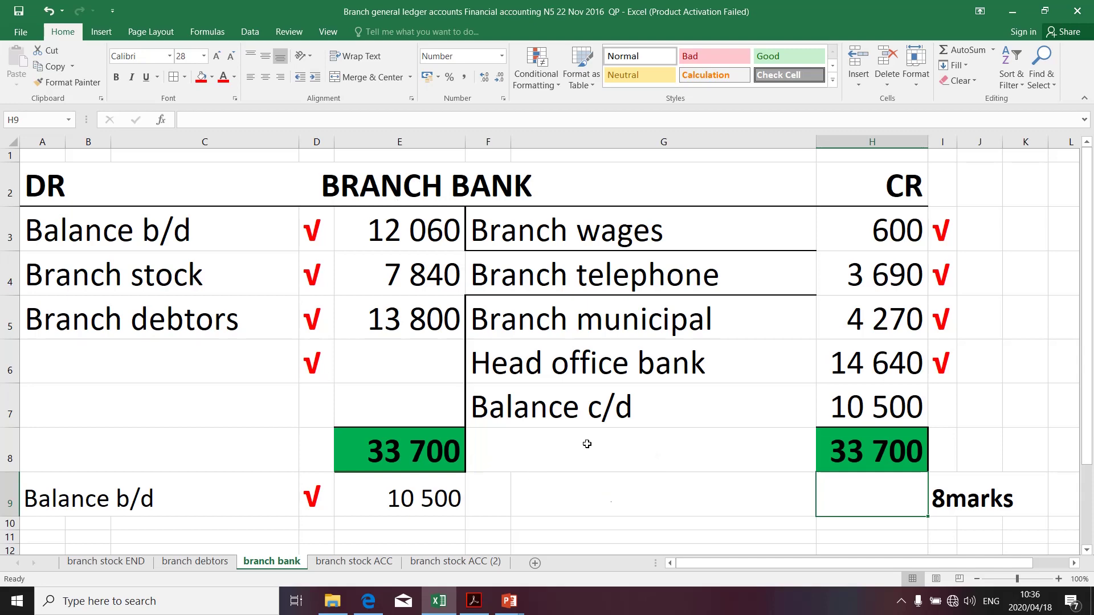
# - Add the missing left border to the Branch telephone cell F4 to complete the account's centre line
pyautogui.click(496, 274)
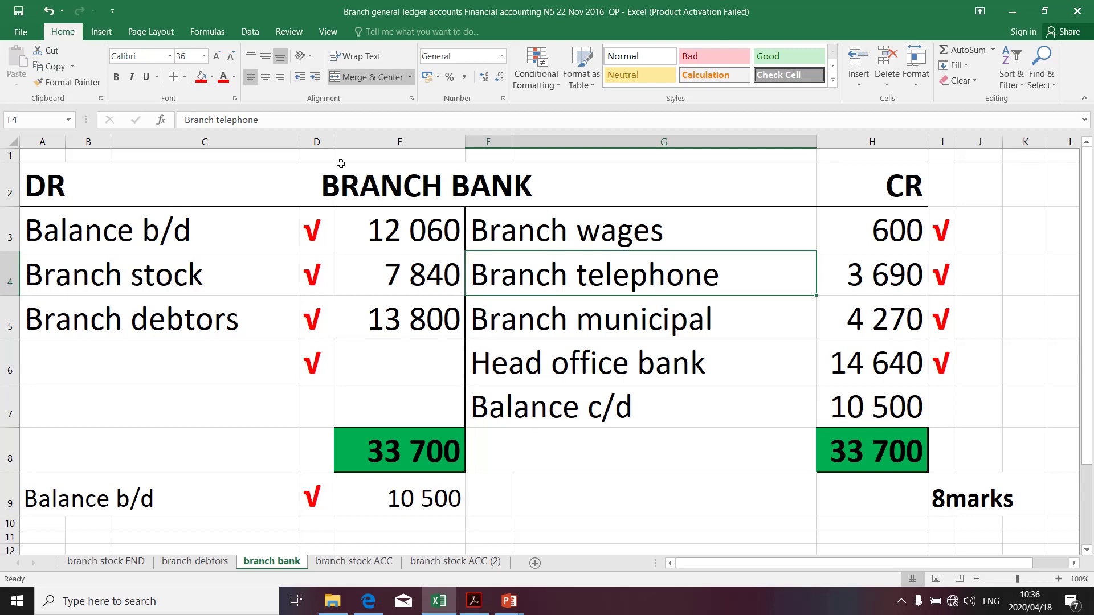
pyautogui.click(184, 77)
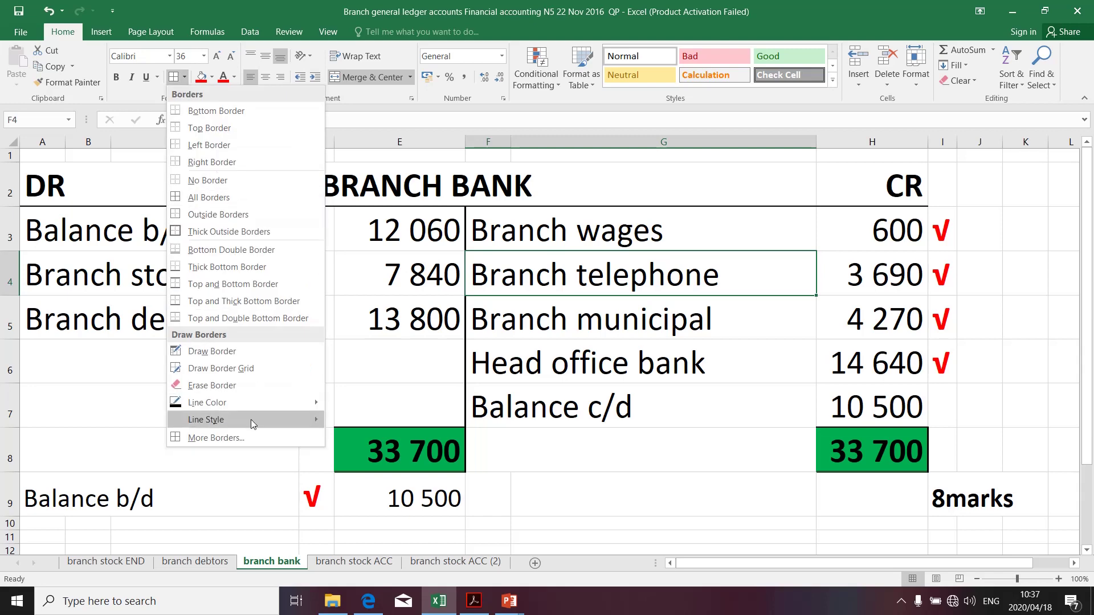
pyautogui.click(244, 436)
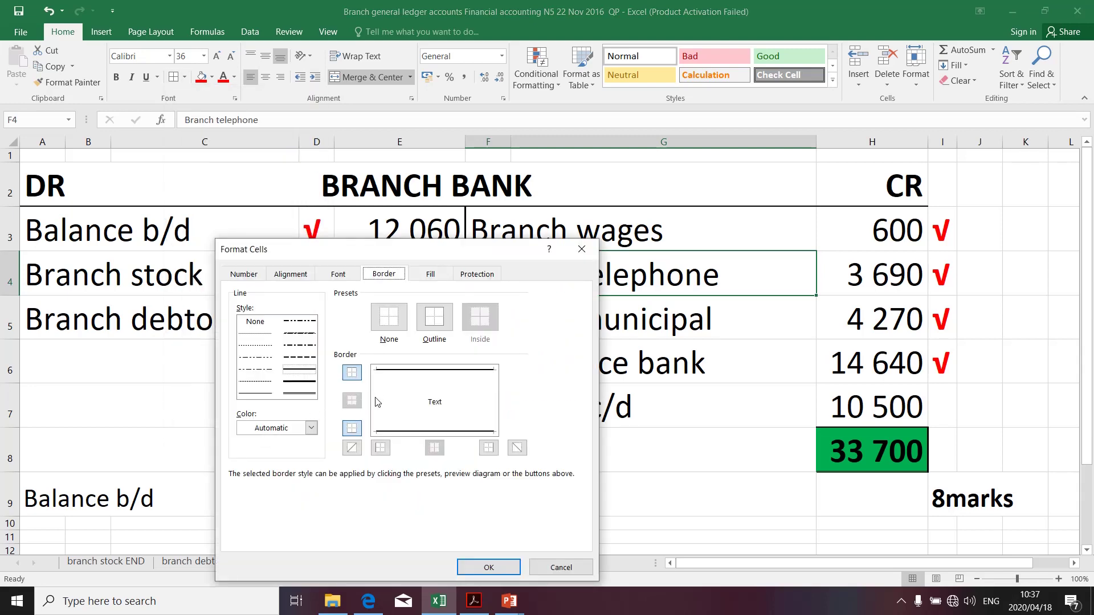
pyautogui.click(376, 402)
pyautogui.click(463, 566)
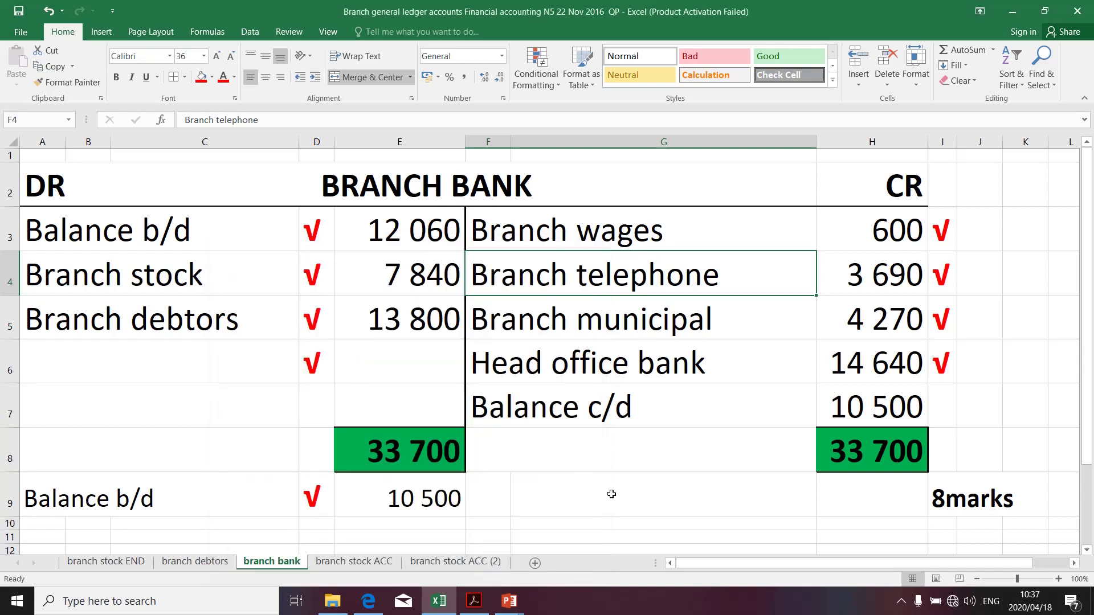
pyautogui.click(614, 484)
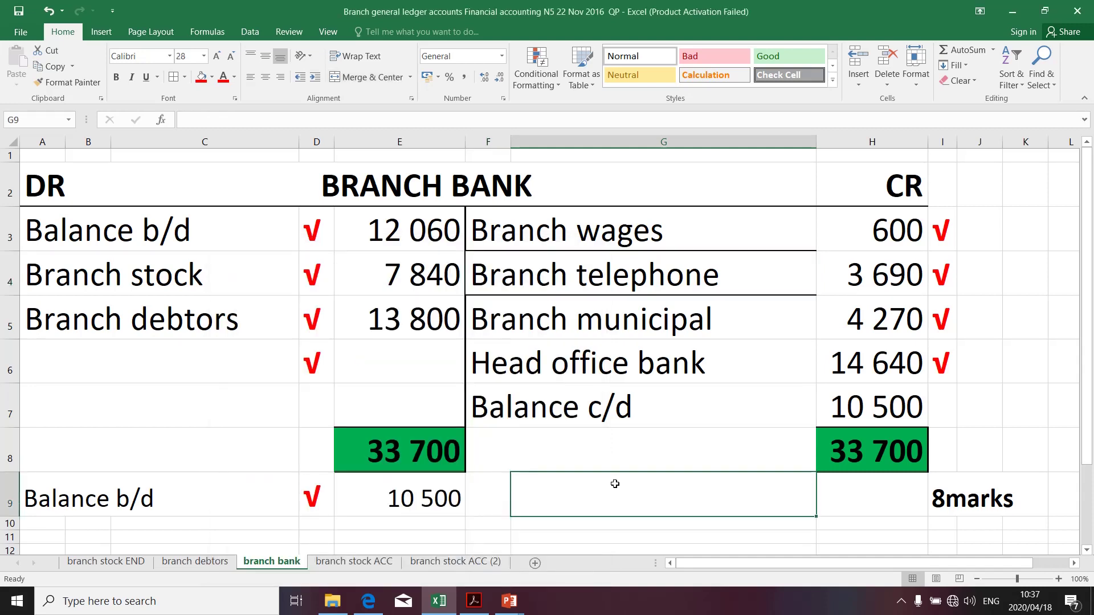
# - Switch to the PowerPoint slide show and advance to the presenter's details slide
pyautogui.hotkey('alt', 'Tab')
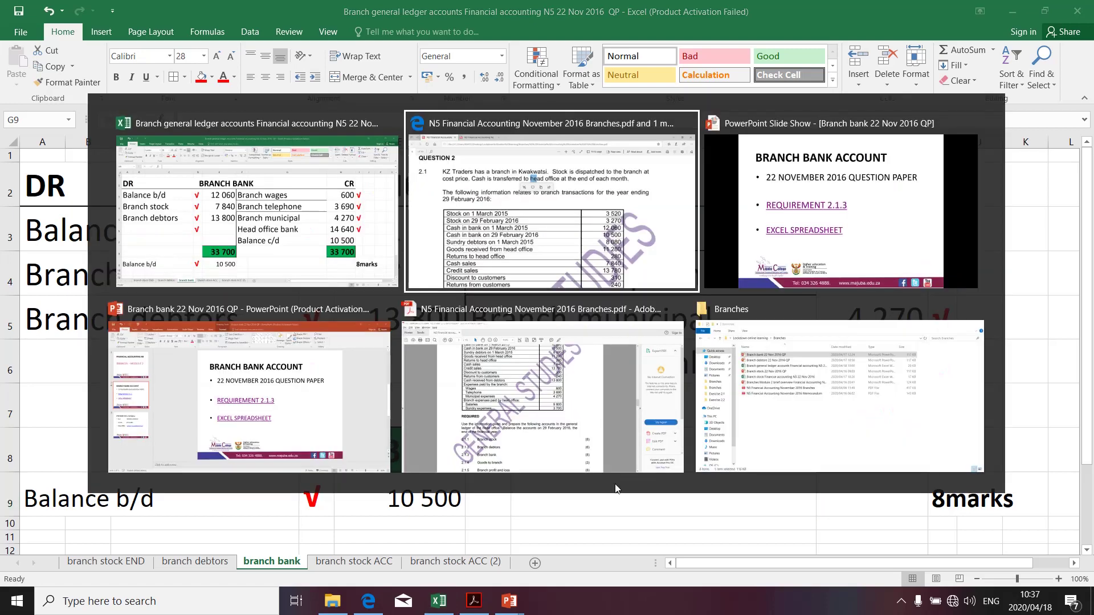
pyautogui.hotkey('alt', 'Tab')
pyautogui.click(612, 408)
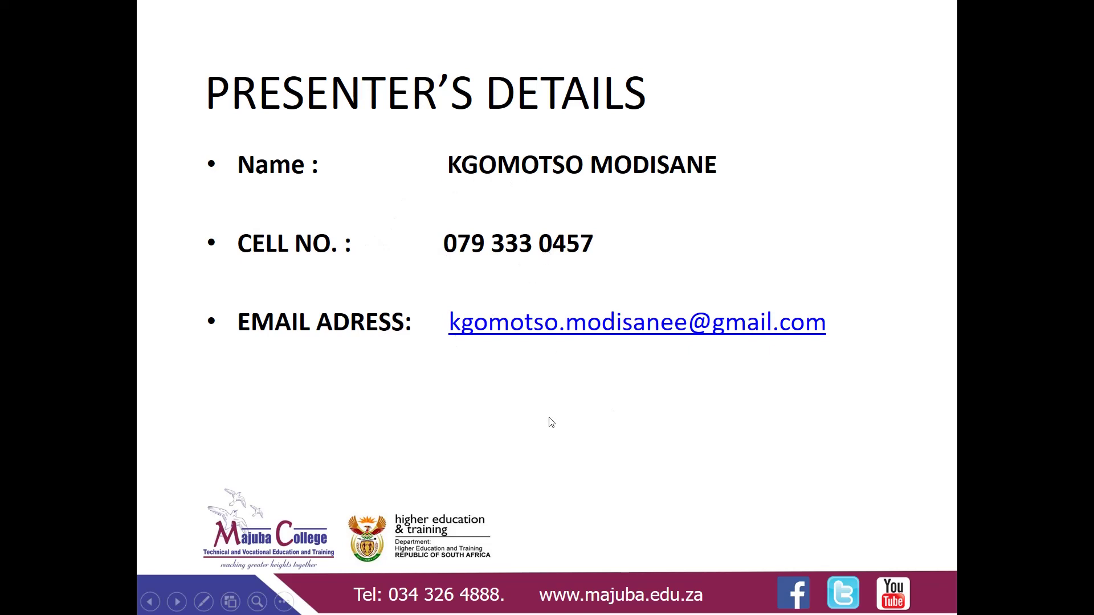
pyautogui.press('super+d')
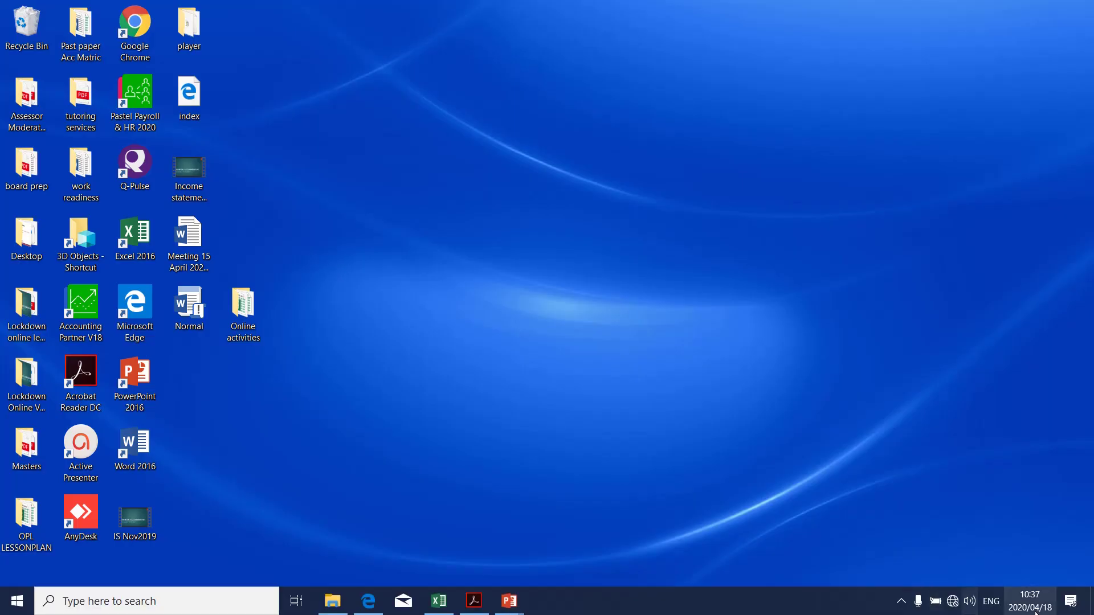
pyautogui.click(902, 601)
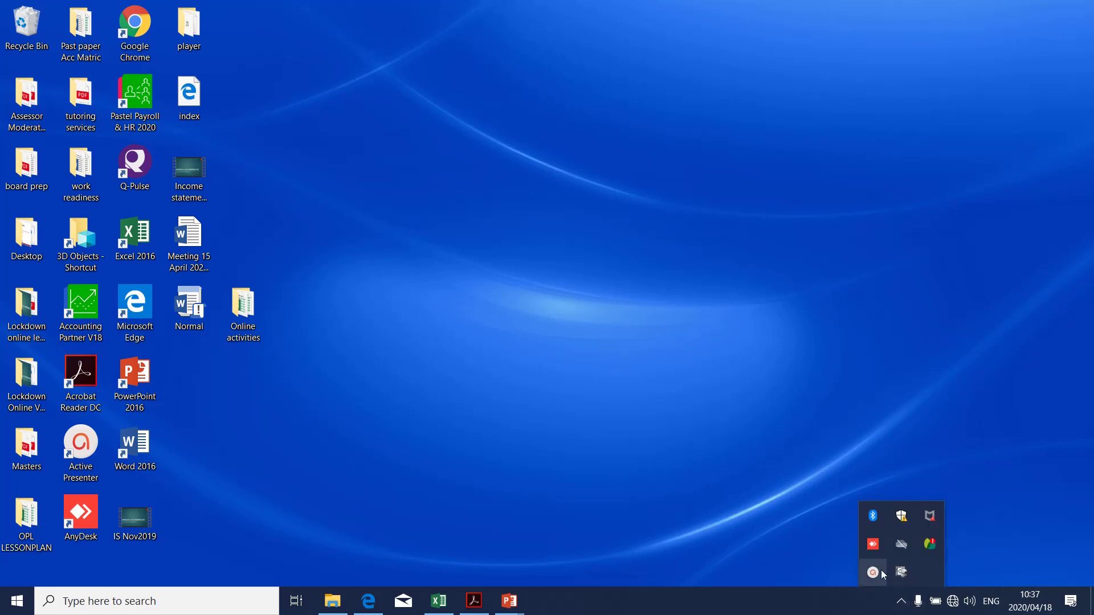
pyautogui.click(873, 572)
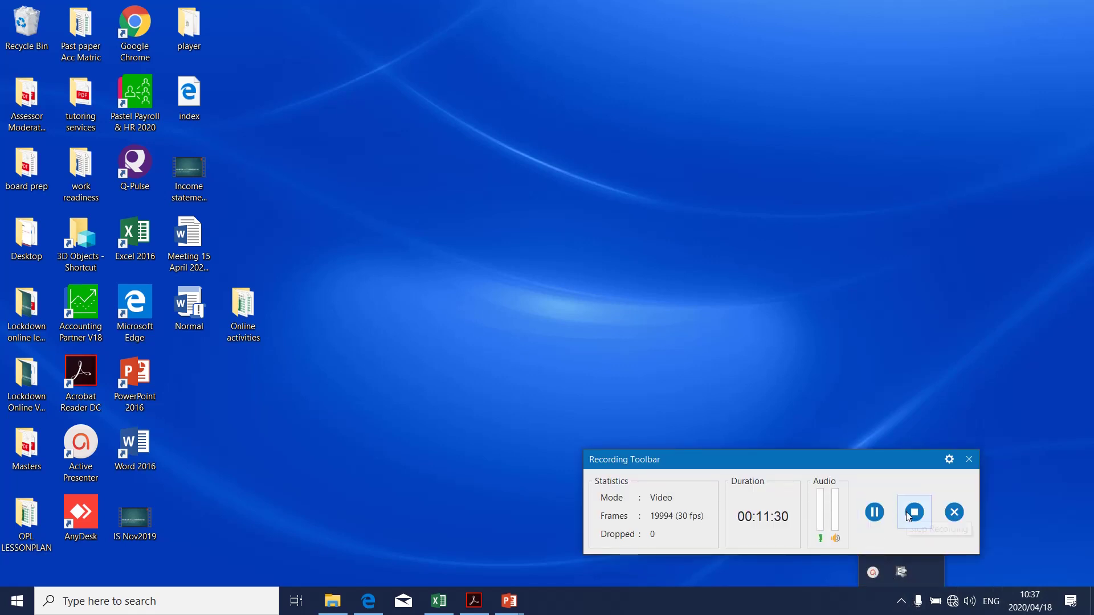